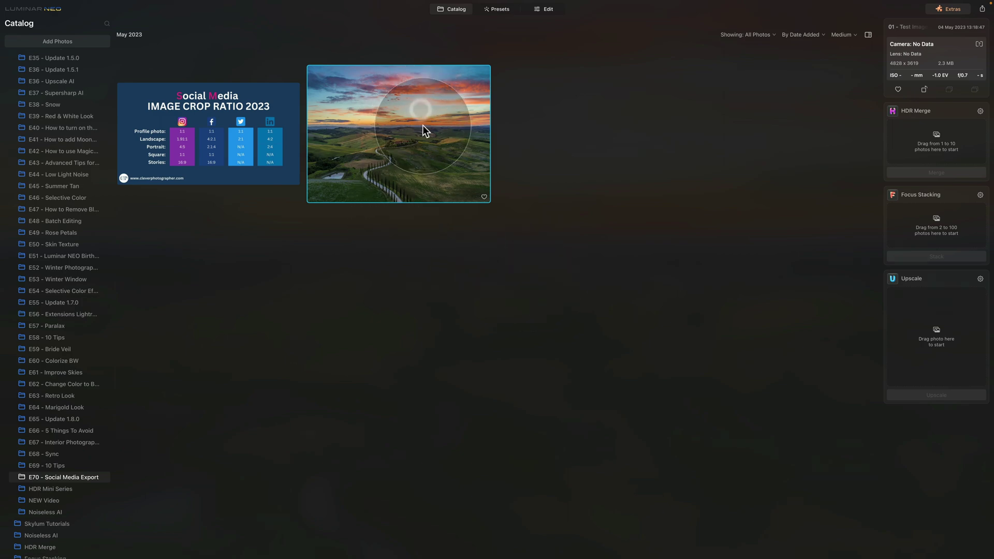
# Step: Open the selected Tuscany rolling-hills photo in the Edit workspace
pyautogui.click(541, 11)
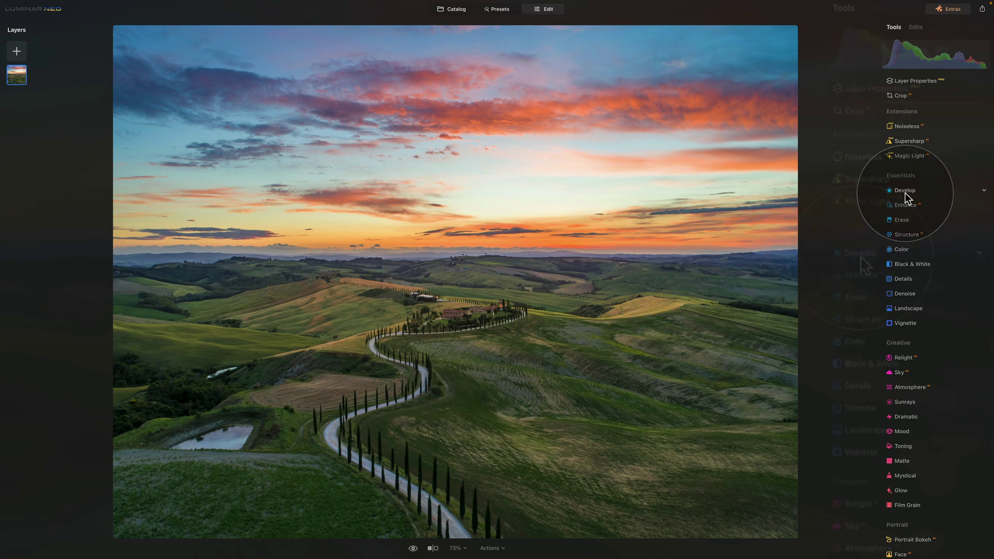
# Step: Expand Develop's Sharpness settings, zoom to 200% and pan to the farmhouse and winding road
pyautogui.click(870, 253)
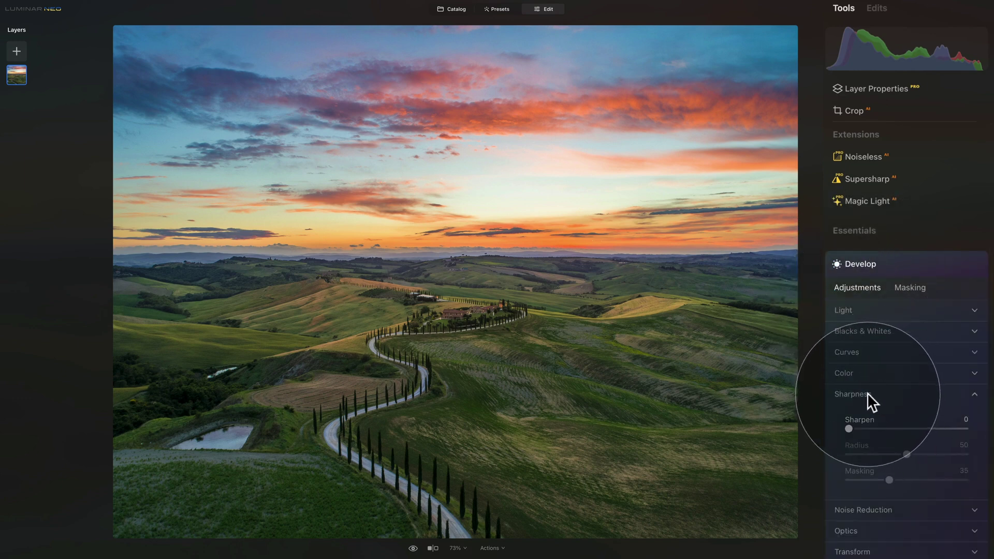
pyautogui.scroll(-4, 867, 392)
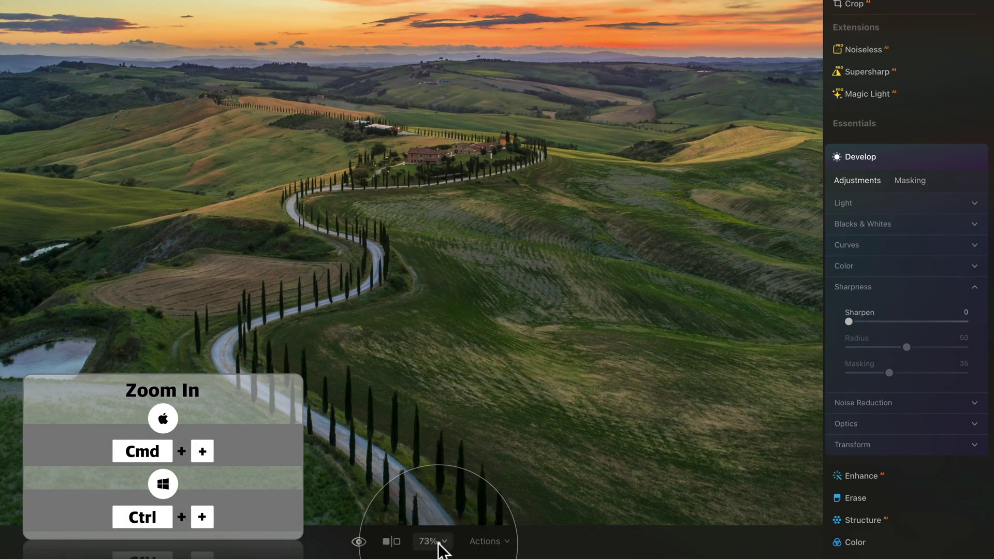
pyautogui.click(457, 549)
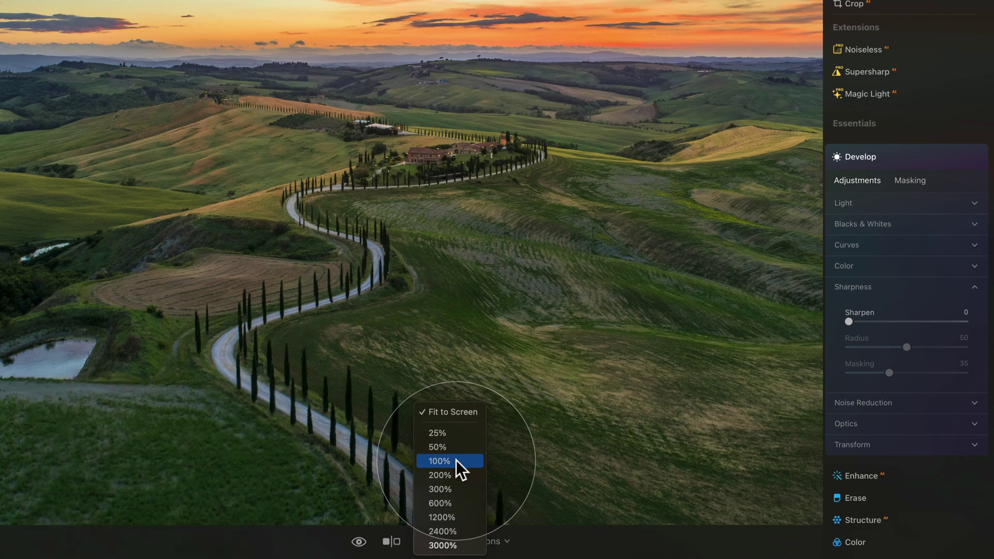
pyautogui.click(455, 460)
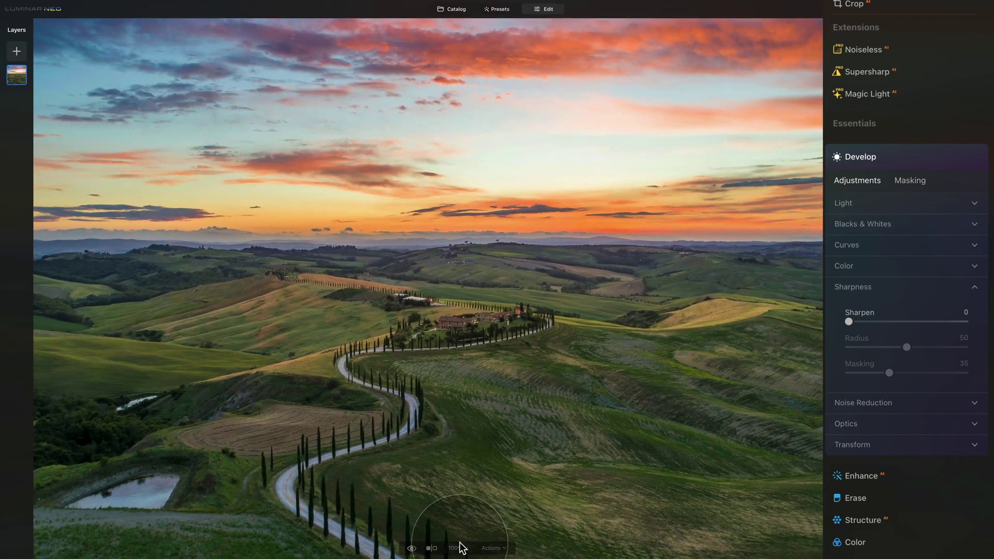
pyautogui.click(462, 548)
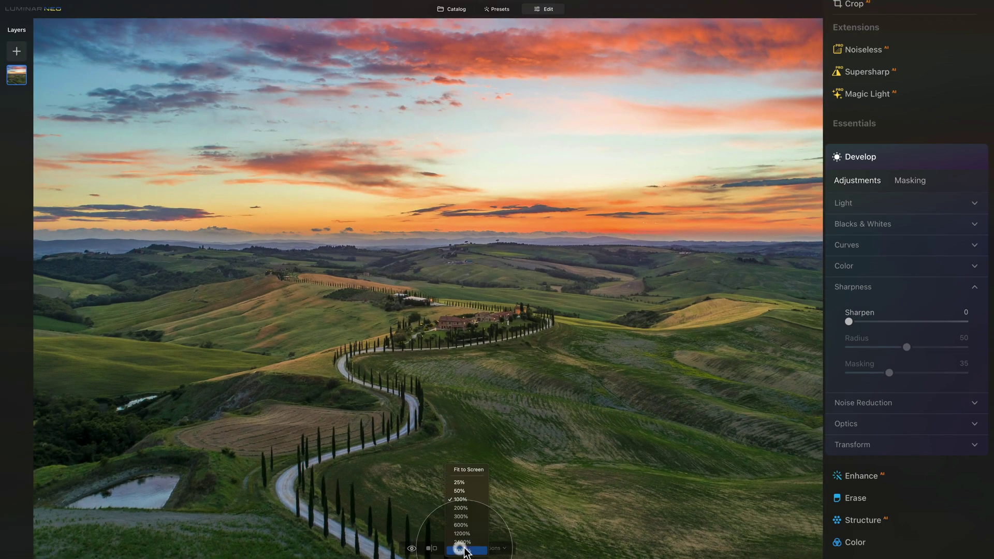
pyautogui.click(461, 508)
pyautogui.moveTo(521, 432); pyautogui.dragTo(590, 370)
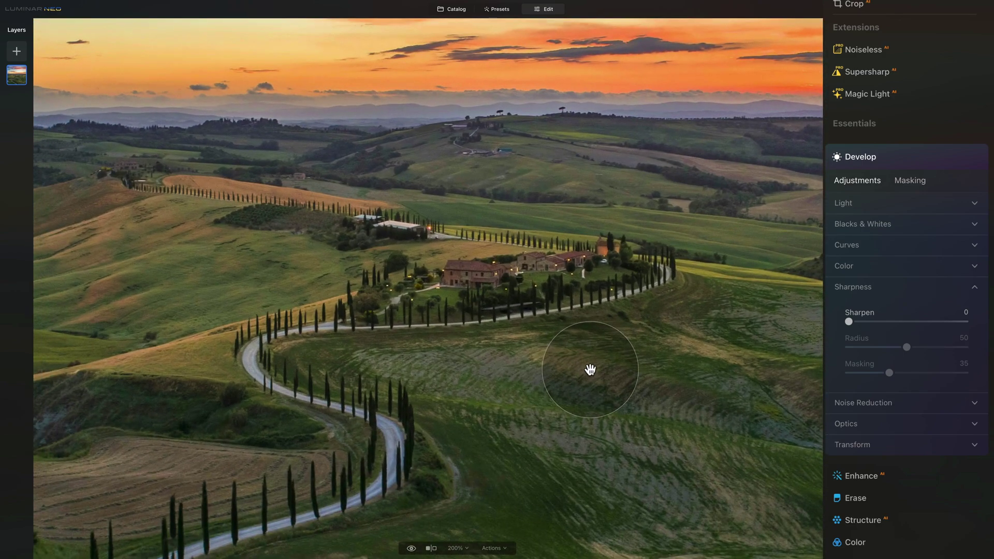
pyautogui.moveTo(590, 370); pyautogui.dragTo(577, 367)
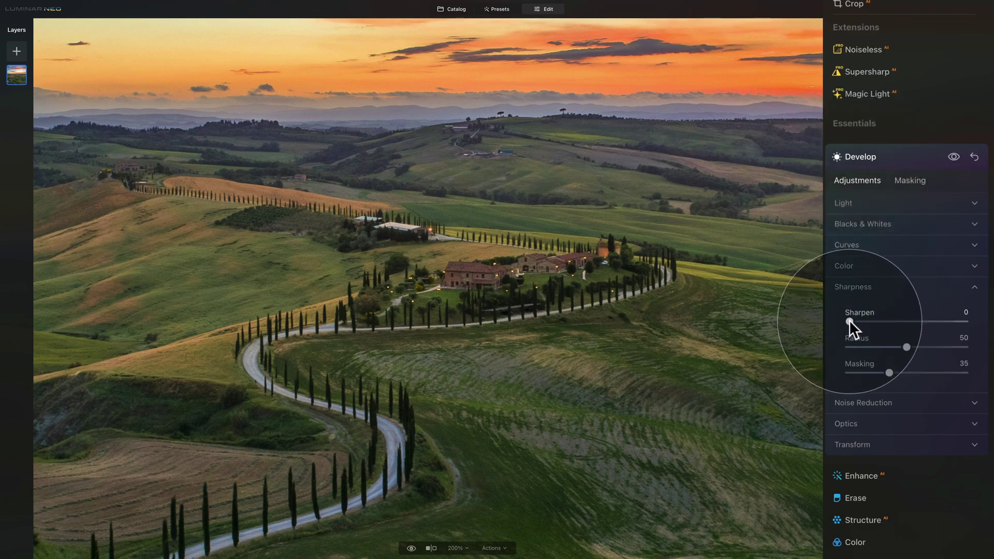
# Step: Set the Develop Sharpen slider to 50 and Masking to 70, keeping Radius at 50
pyautogui.moveTo(849, 320); pyautogui.dragTo(908, 320)
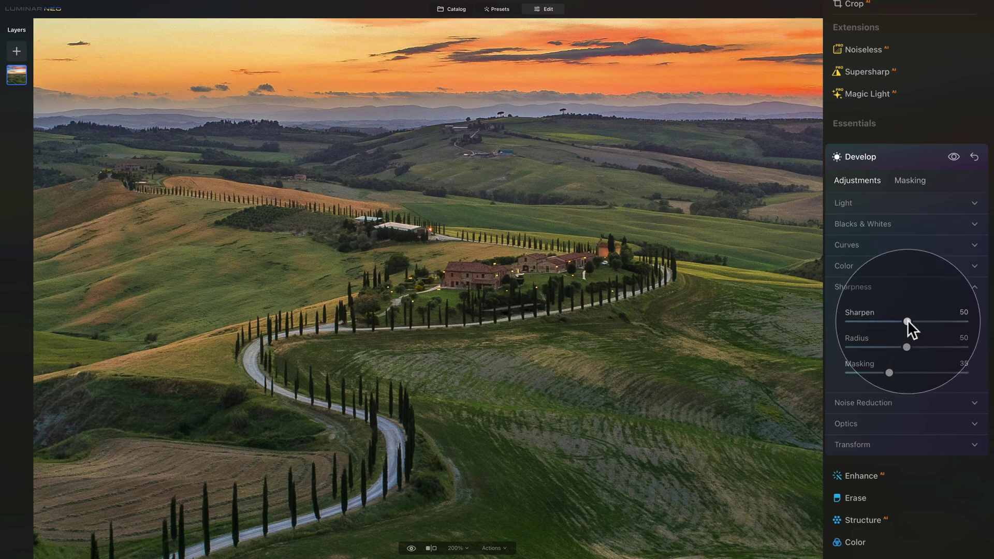
pyautogui.moveTo(906, 320); pyautogui.dragTo(859, 322)
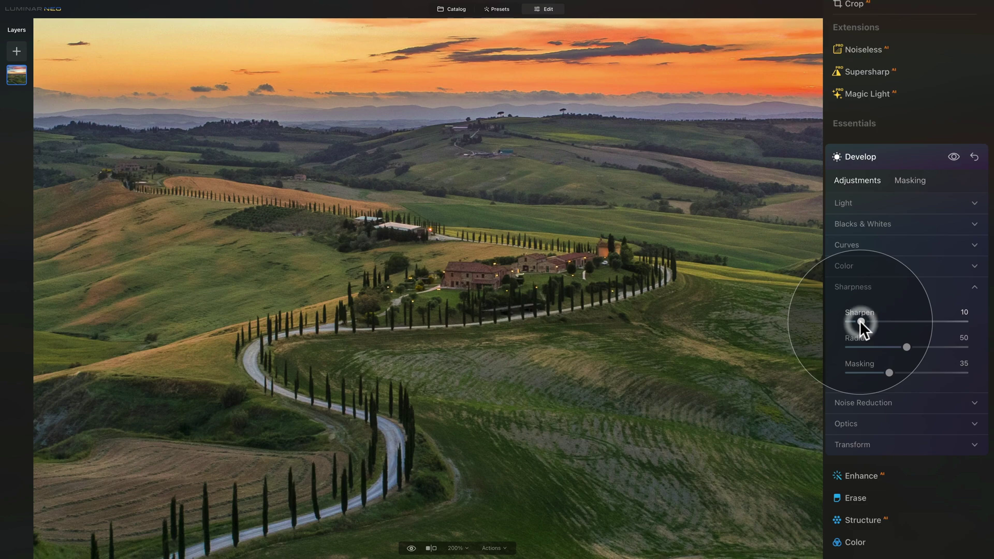
pyautogui.click(908, 320)
pyautogui.click(907, 319)
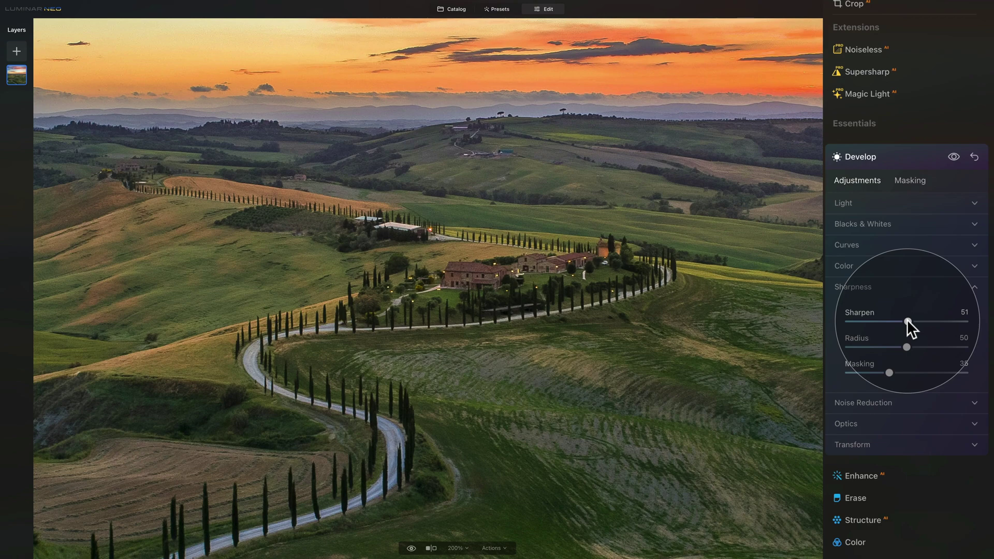
pyautogui.moveTo(907, 319)
pyautogui.mouseDown()
pyautogui.moveTo(962, 321)
pyautogui.moveTo(910, 325)
pyautogui.mouseUp()
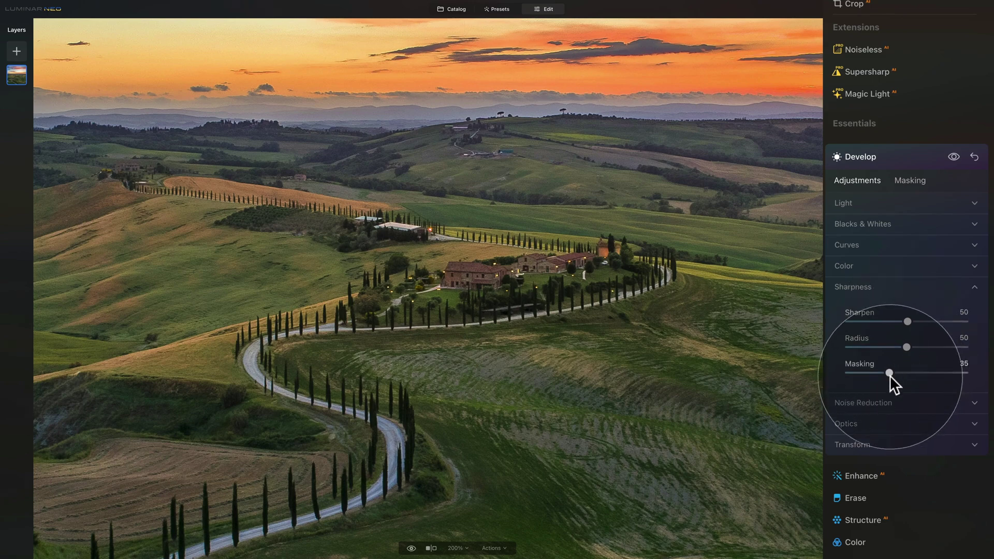
pyautogui.moveTo(889, 368); pyautogui.dragTo(929, 374)
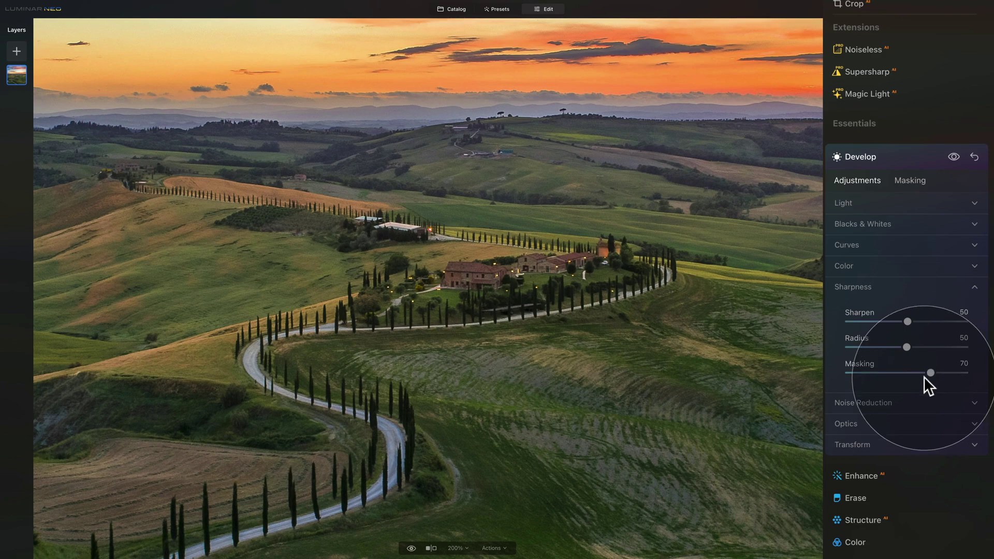
# Step: Collapse Develop and fit the sharpened photo to the screen with Cmd+0
pyautogui.click(882, 153)
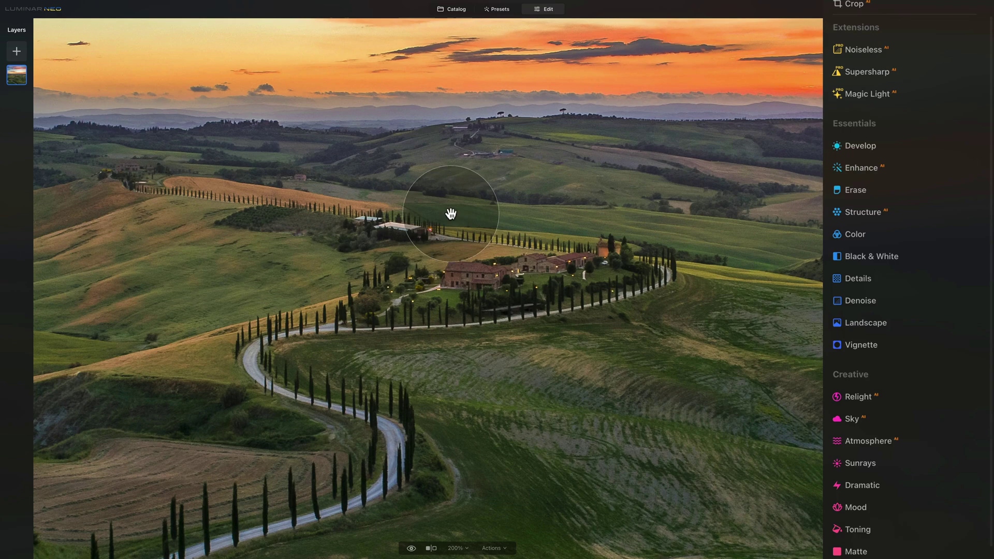
pyautogui.press('super+0')
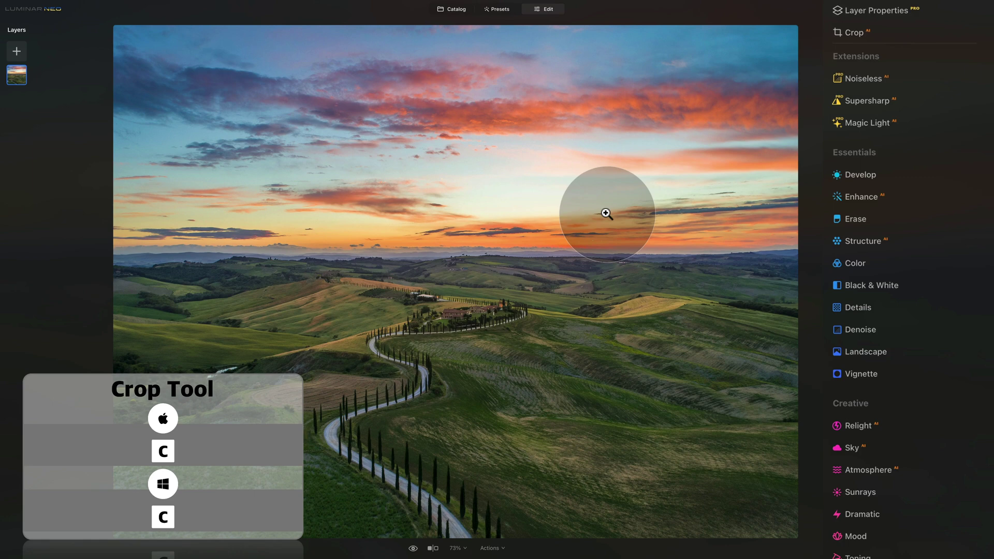
# Step: Start the Crop tool with C and show the available crop aspect ratios
pyautogui.press('c')
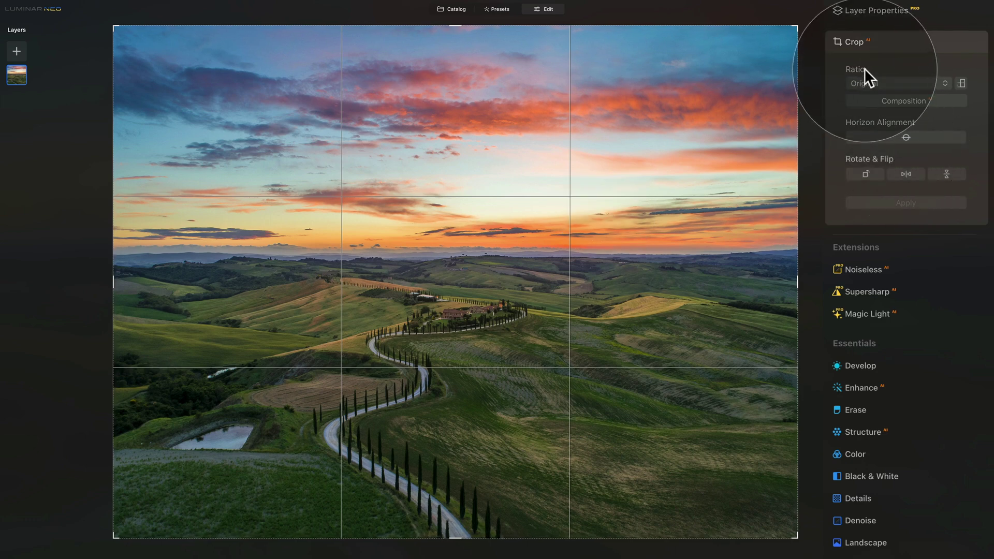
pyautogui.click(922, 82)
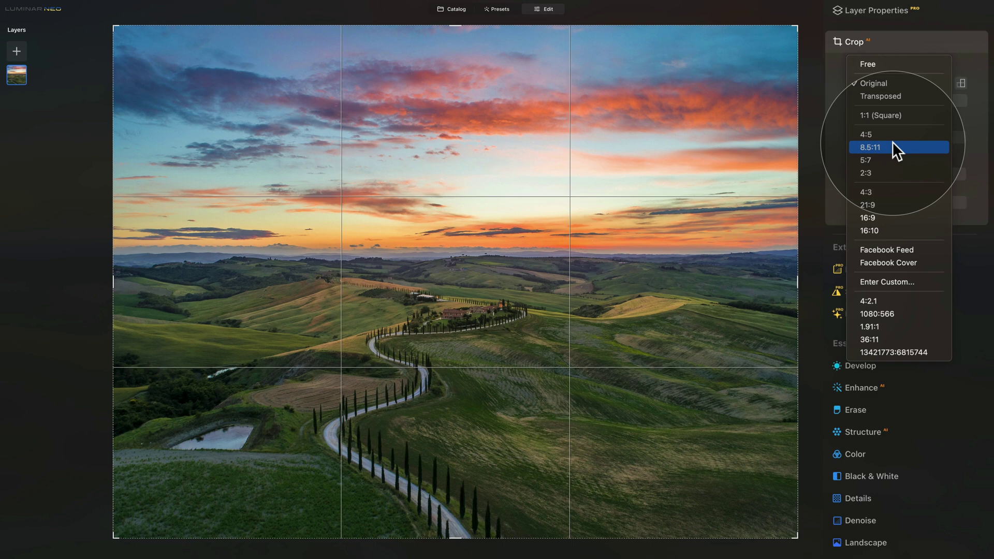
# Step: Choose a custom crop ratio and enter 1.91 as its first value
pyautogui.click(920, 281)
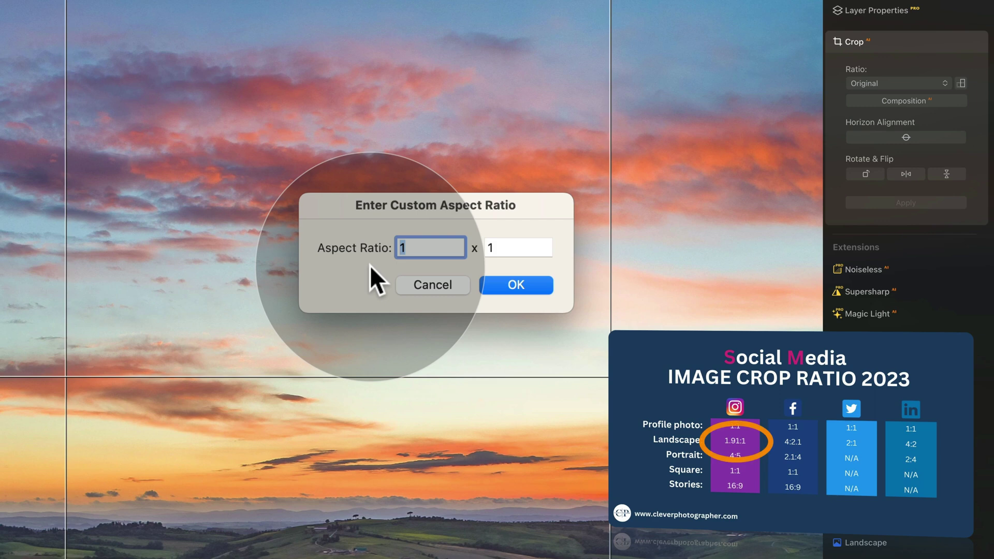
pyautogui.write('1.91')
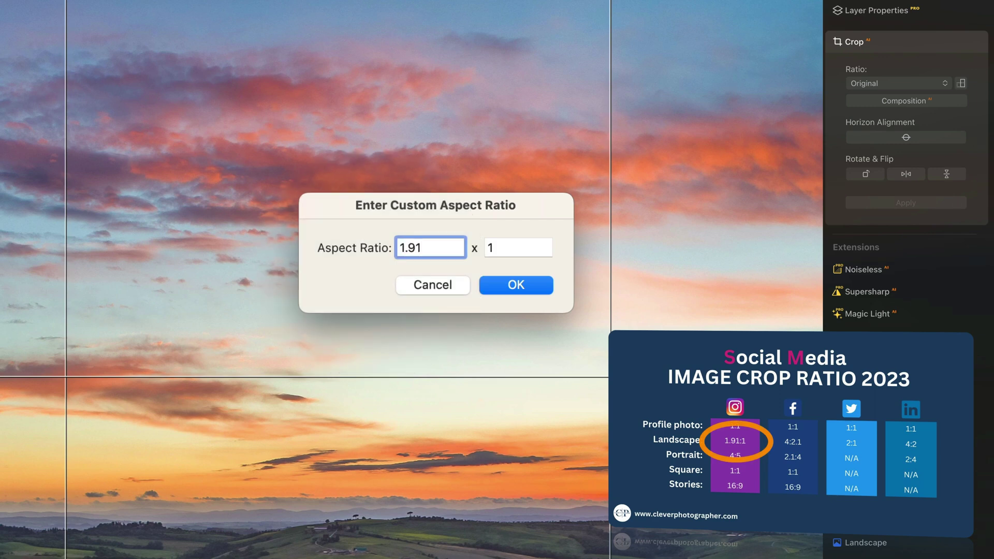
pyautogui.press('Tab')
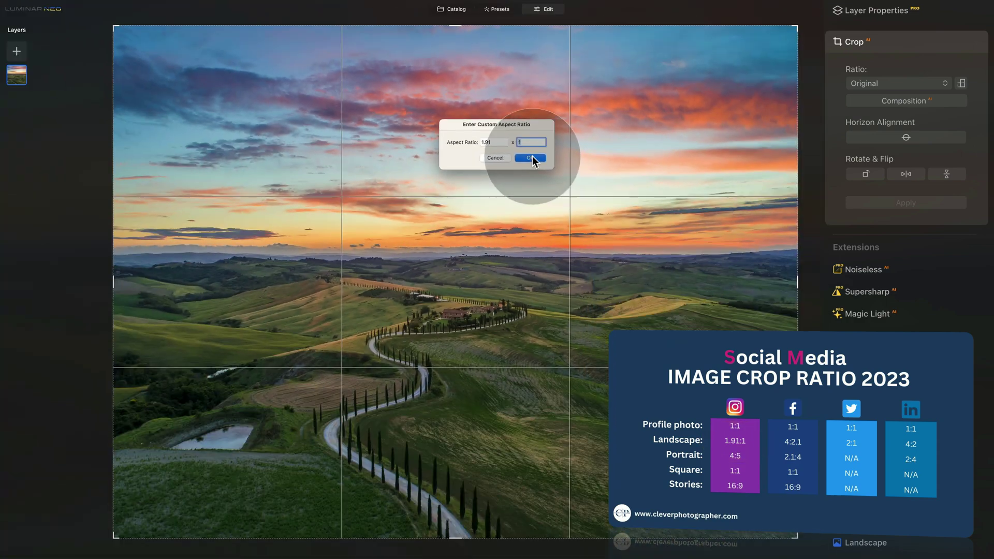
# Step: Confirm the 1.91:1 ratio, move the horizon higher in the frame, and apply the crop
pyautogui.click(531, 158)
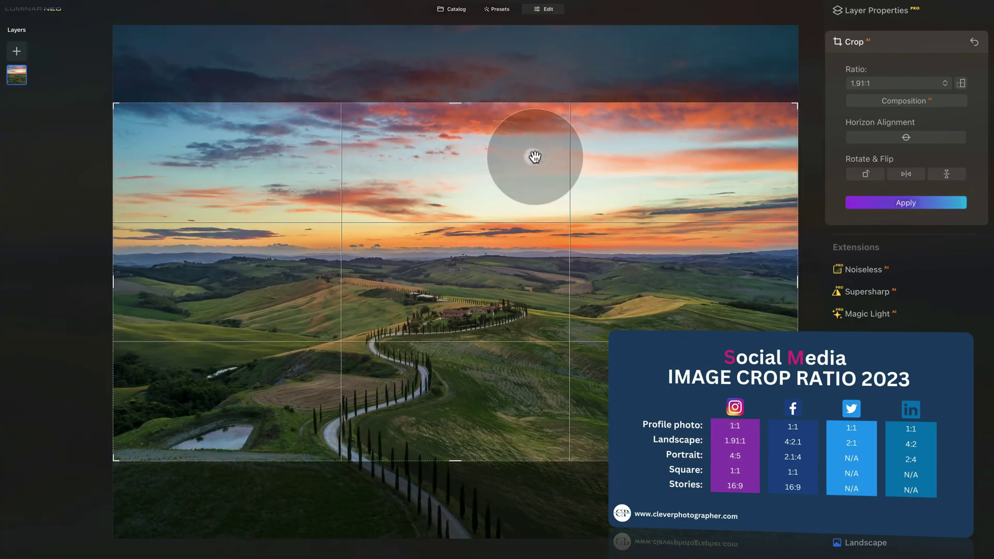
pyautogui.click(492, 273)
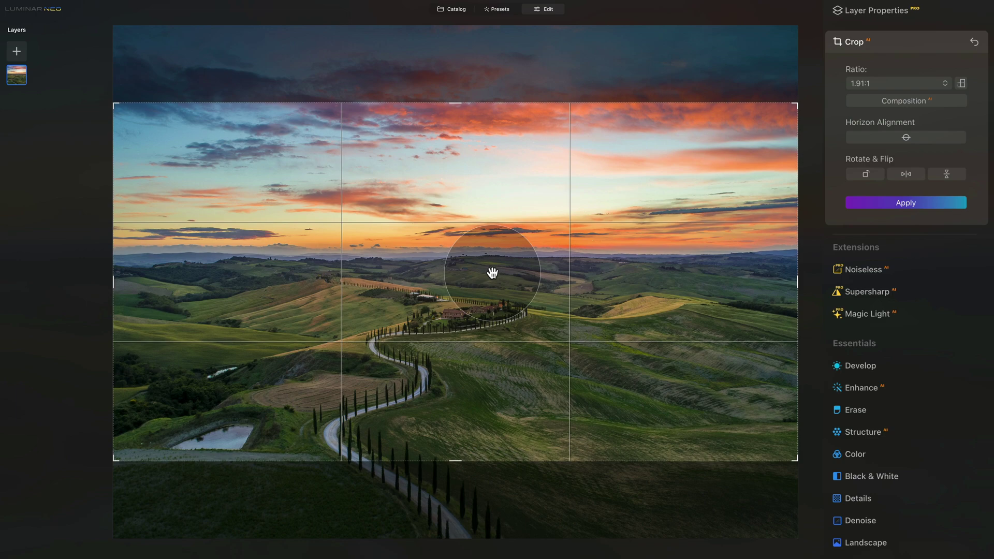
pyautogui.click(492, 273)
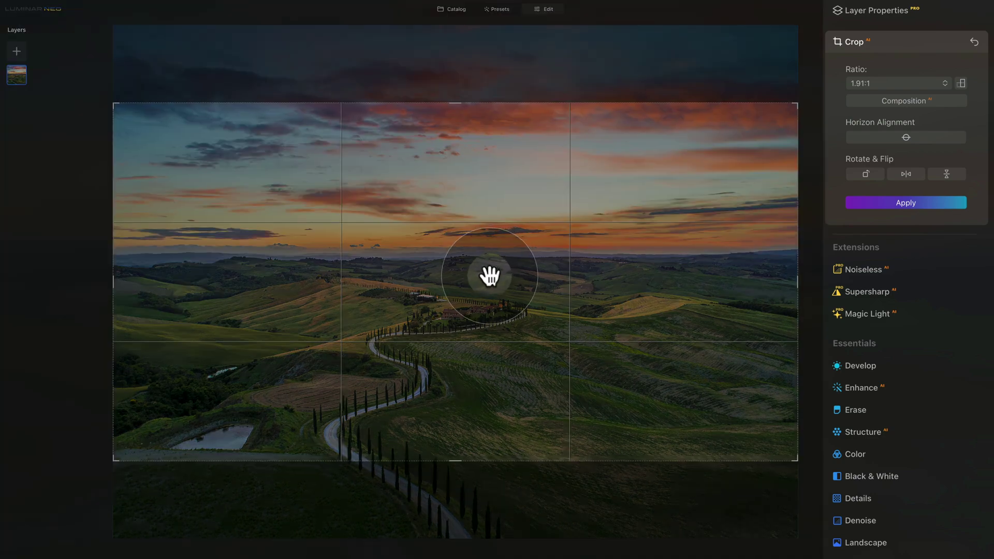
pyautogui.moveTo(489, 276); pyautogui.dragTo(492, 280)
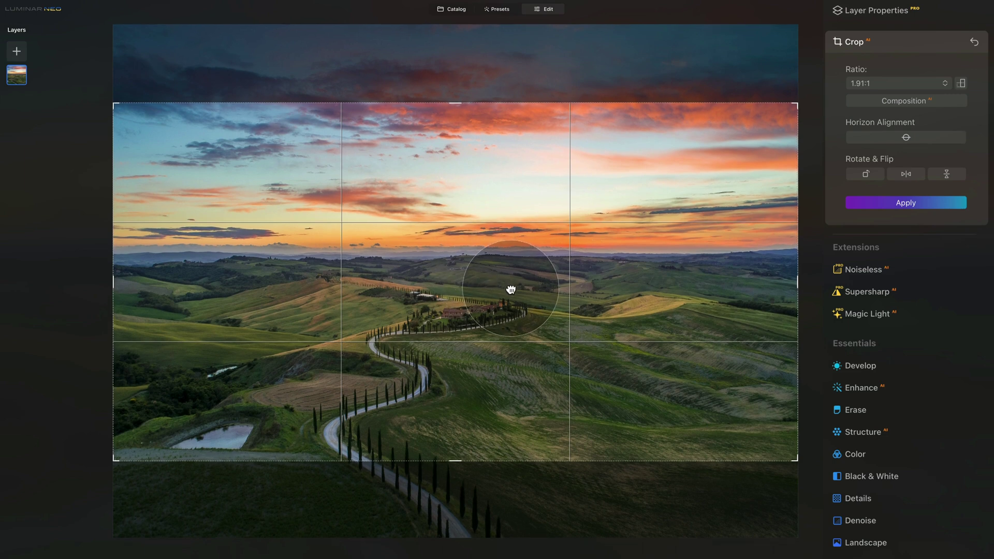
pyautogui.moveTo(510, 289); pyautogui.dragTo(595, 251)
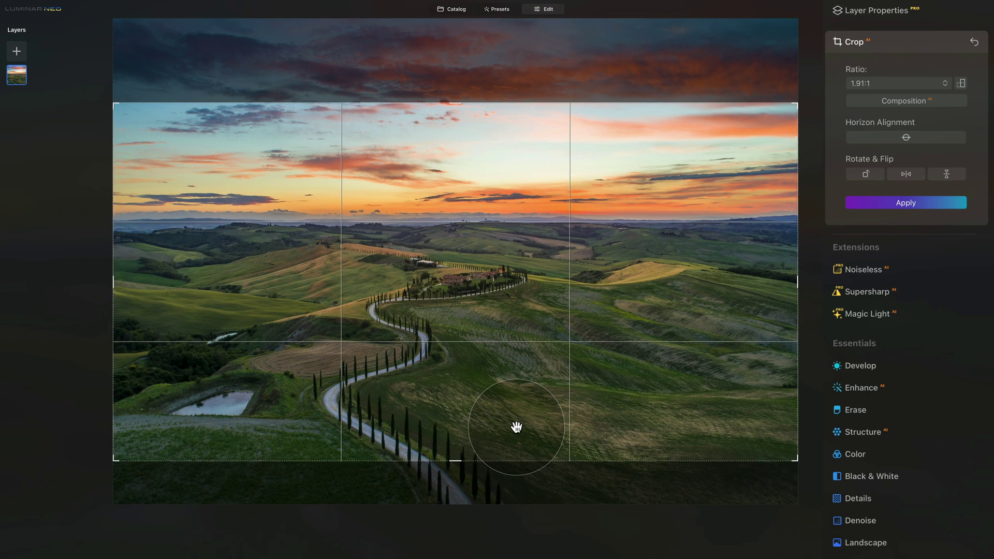
pyautogui.click(884, 204)
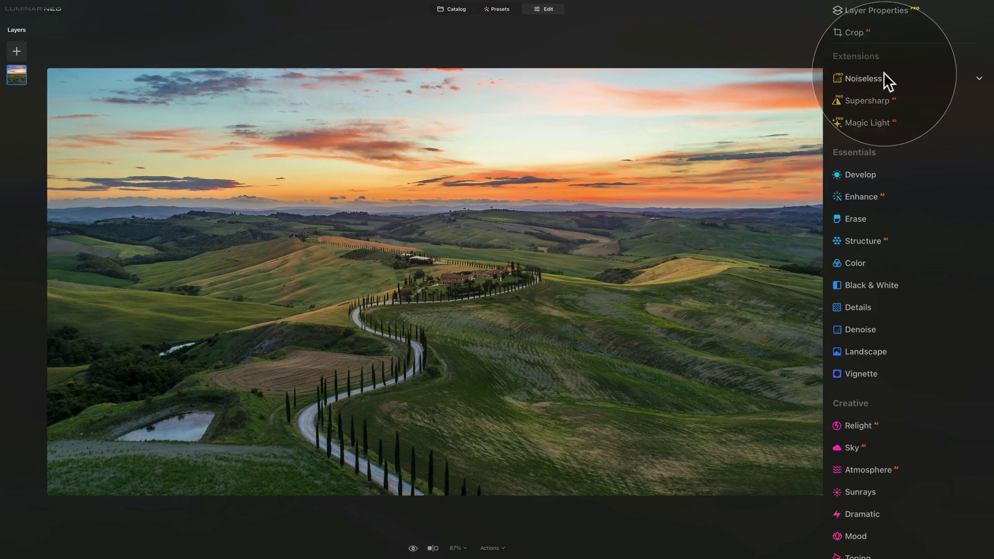
# Step: Reset the crop to the full image and set a custom 4:5 aspect ratio
pyautogui.click(870, 33)
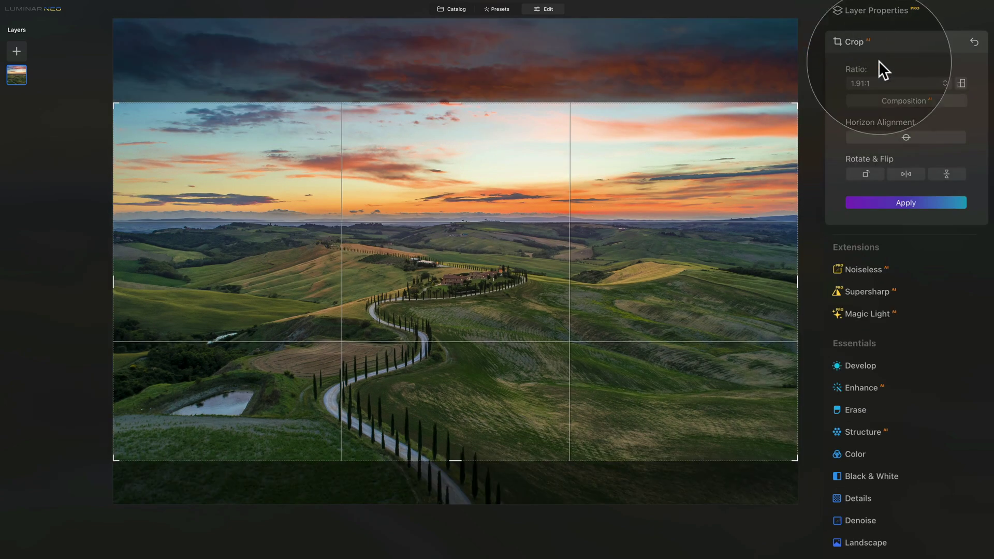
pyautogui.click(974, 42)
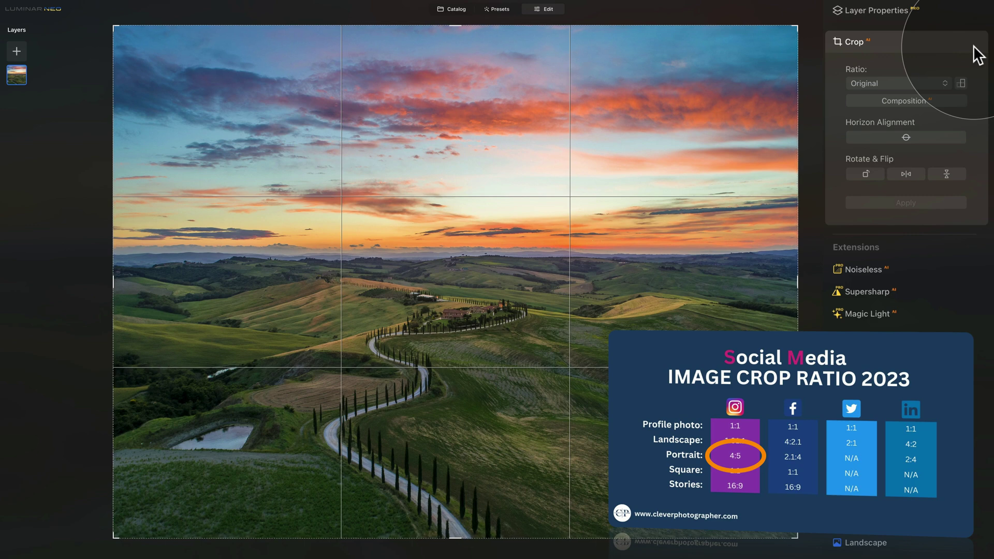
pyautogui.click(908, 82)
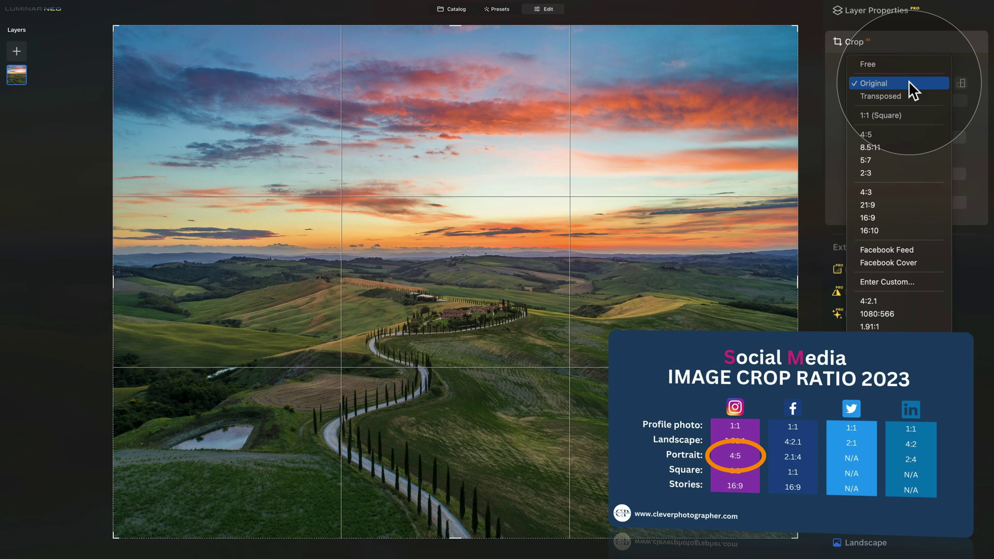
pyautogui.click(903, 281)
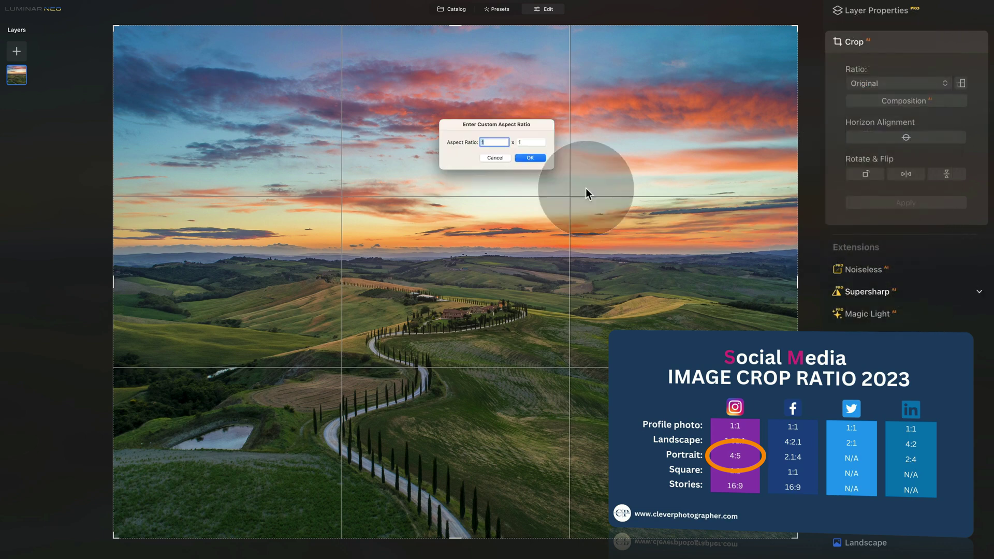
pyautogui.write('4')
pyautogui.press('Tab')
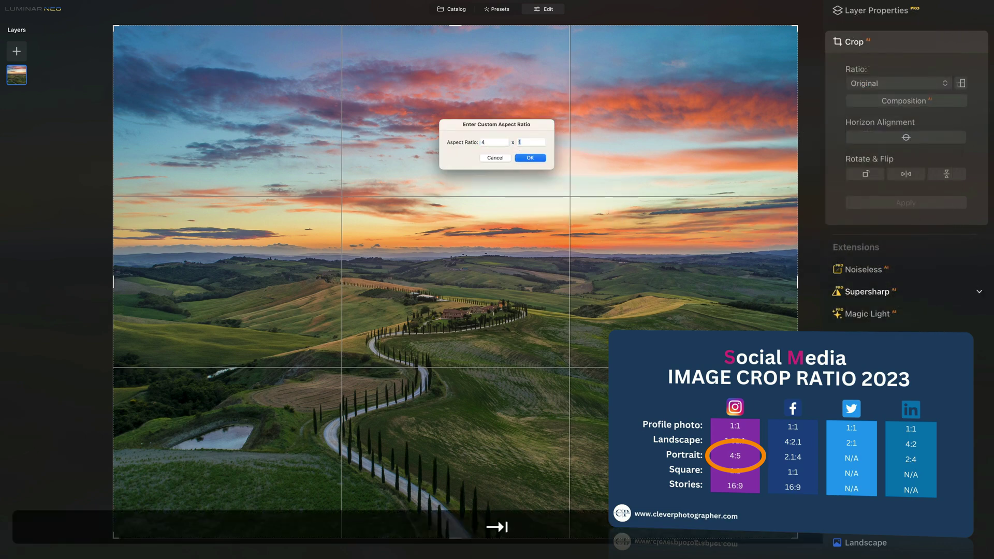
pyautogui.write('5')
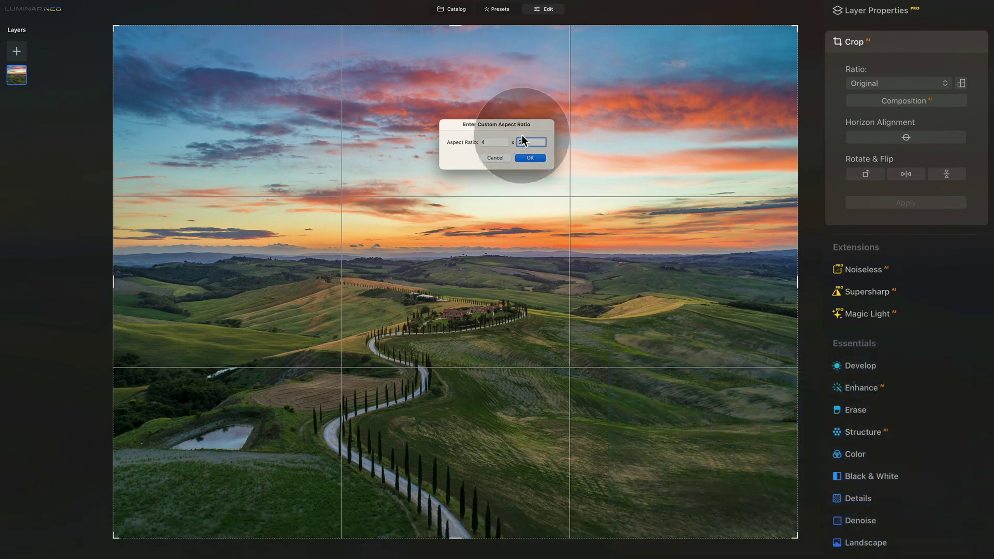
pyautogui.click(530, 157)
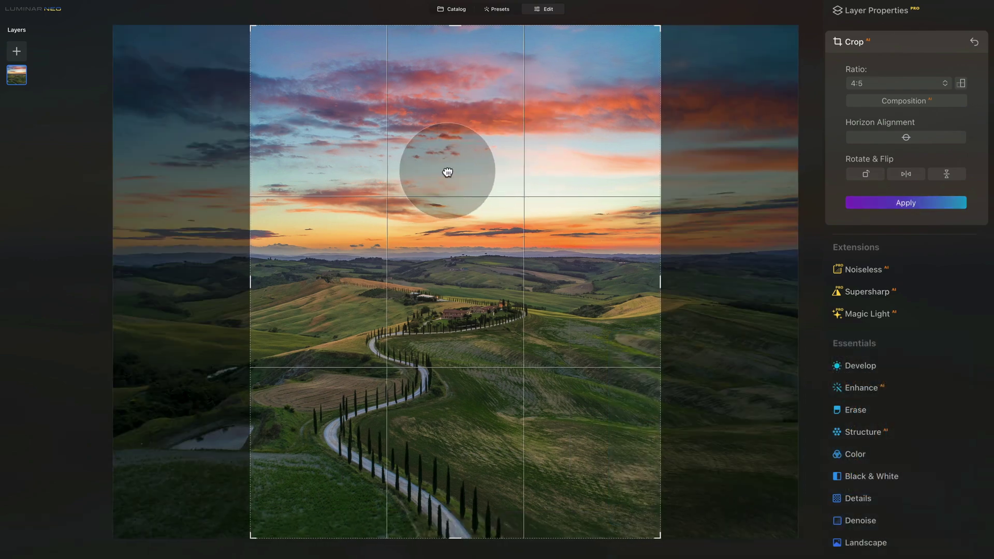
# Step: Tighten the 4:5 frame around the winding road and farmhouse and apply it
pyautogui.moveTo(448, 169); pyautogui.dragTo(451, 172)
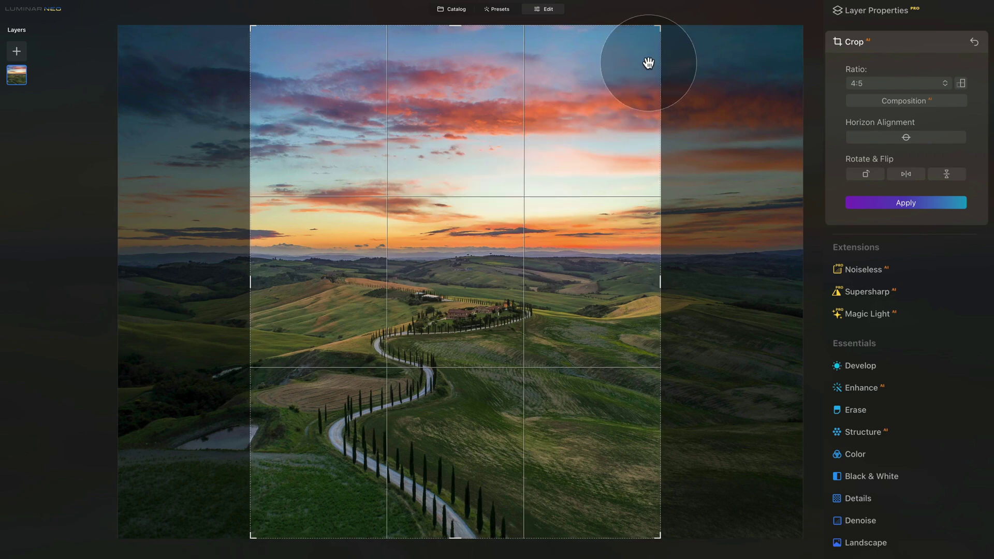
pyautogui.moveTo(655, 37); pyautogui.dragTo(659, 26)
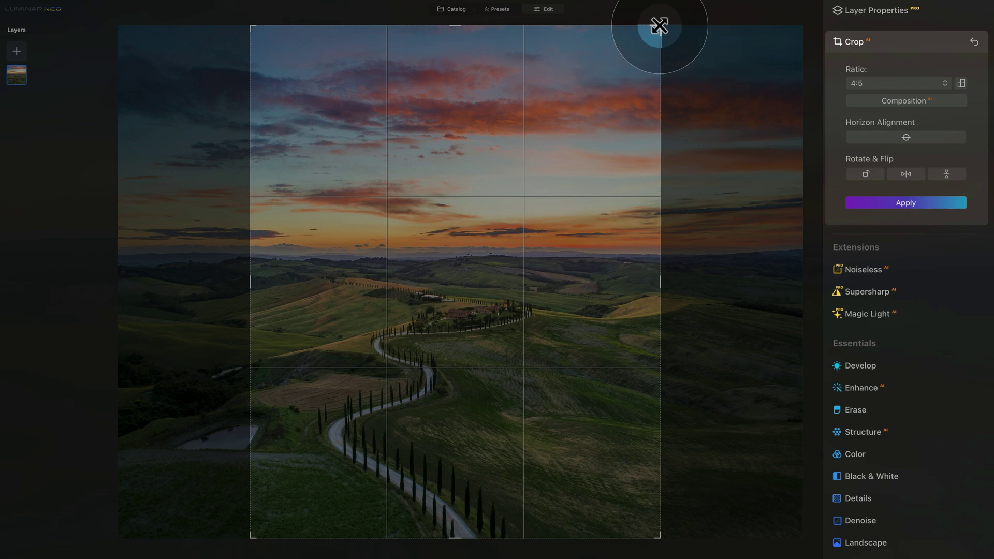
pyautogui.moveTo(658, 25); pyautogui.dragTo(604, 98)
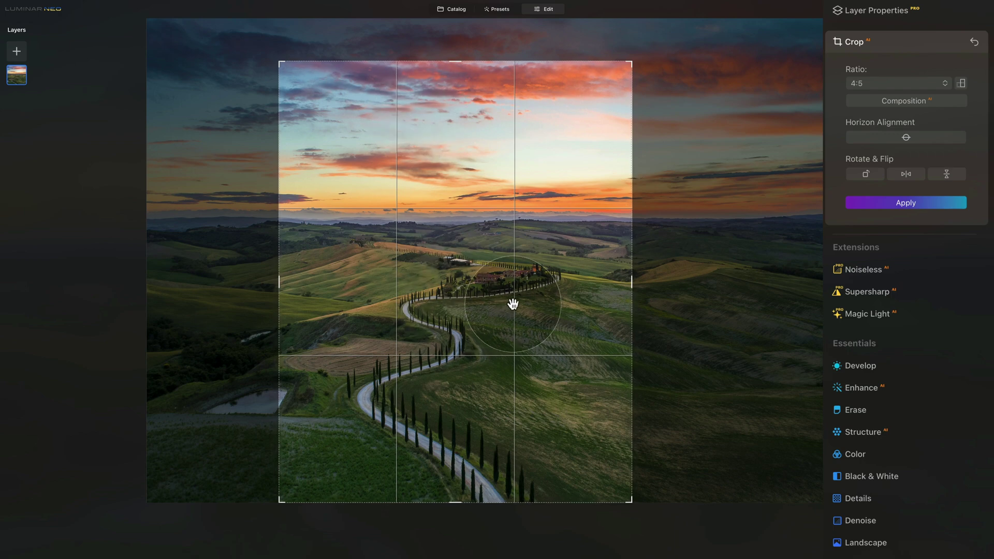
pyautogui.moveTo(539, 295); pyautogui.dragTo(515, 289)
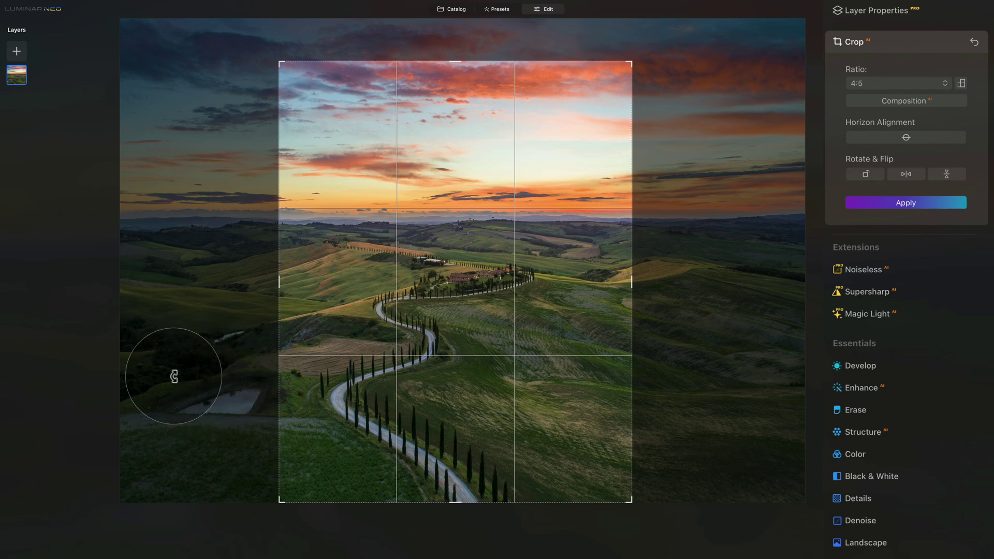
pyautogui.moveTo(535, 253); pyautogui.dragTo(560, 257)
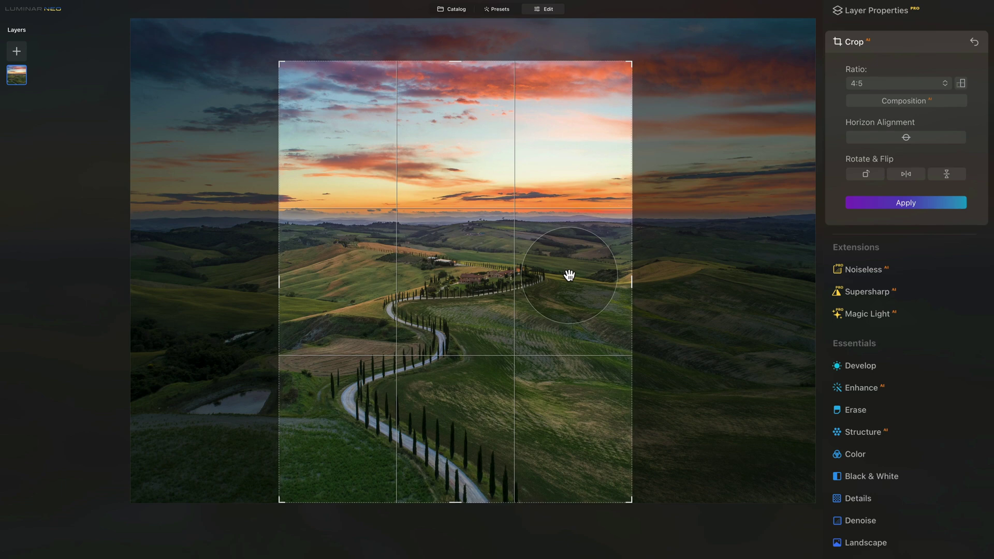
pyautogui.click(907, 202)
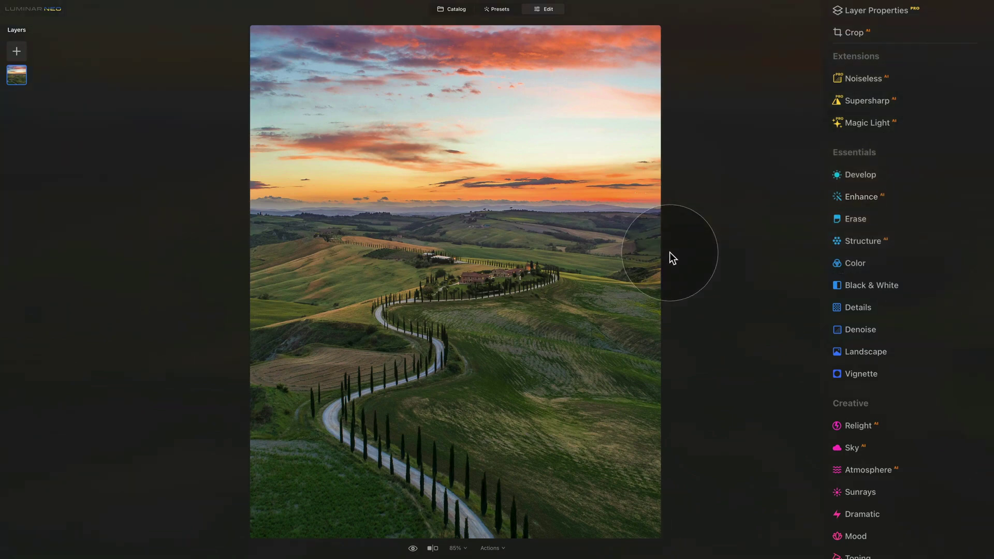
pyautogui.press('c')
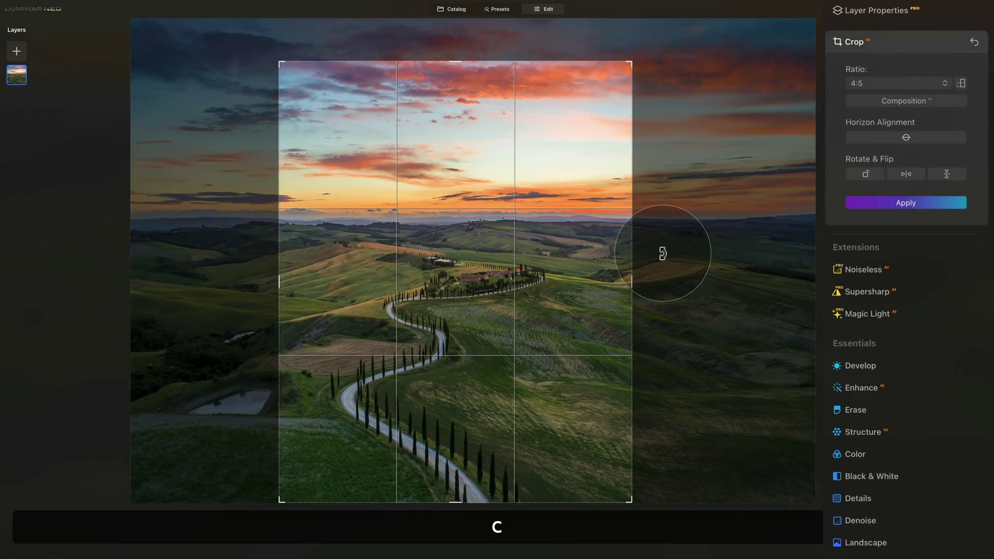
pyautogui.moveTo(577, 257); pyautogui.dragTo(576, 258)
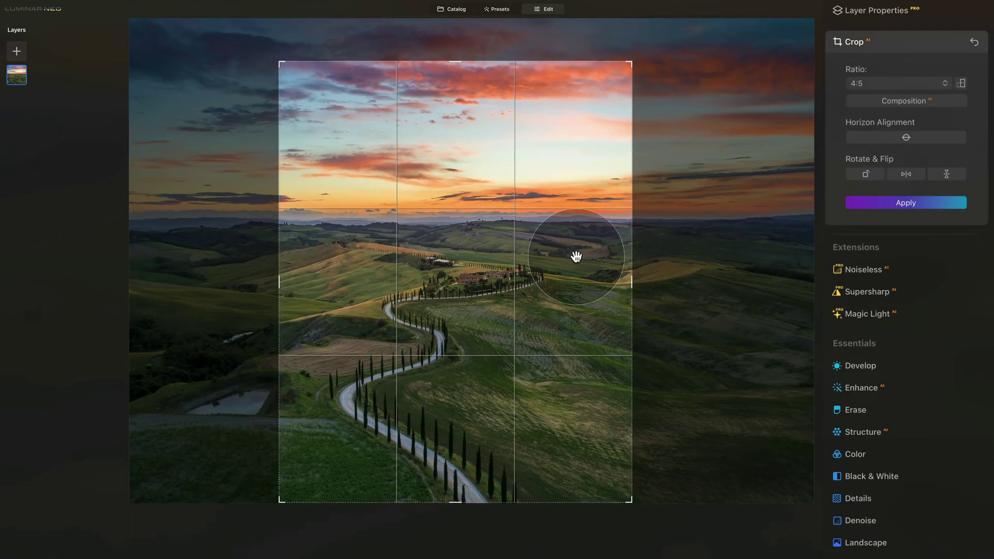
pyautogui.press('Return')
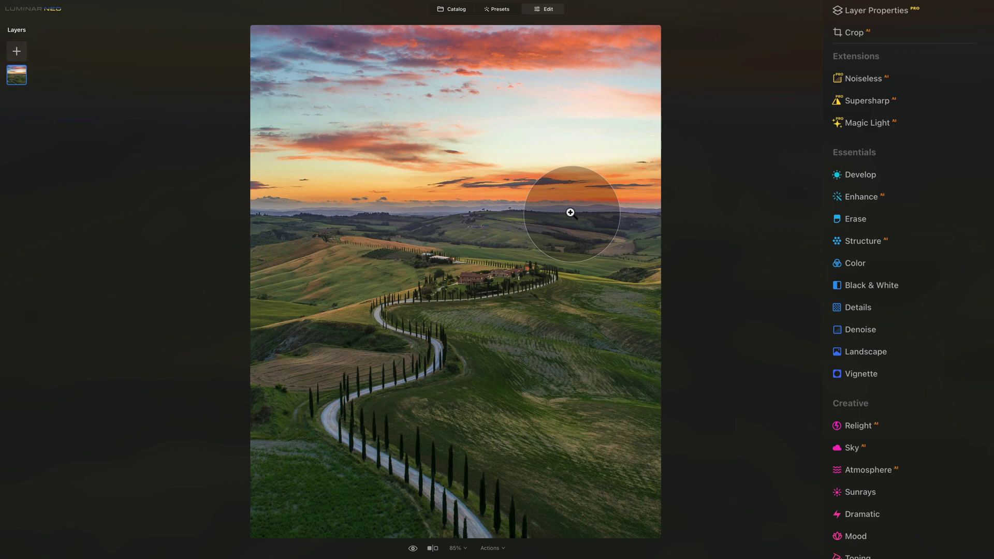
# Step: Set the crop ratio to 16:9 in portrait orientation
pyautogui.press('c')
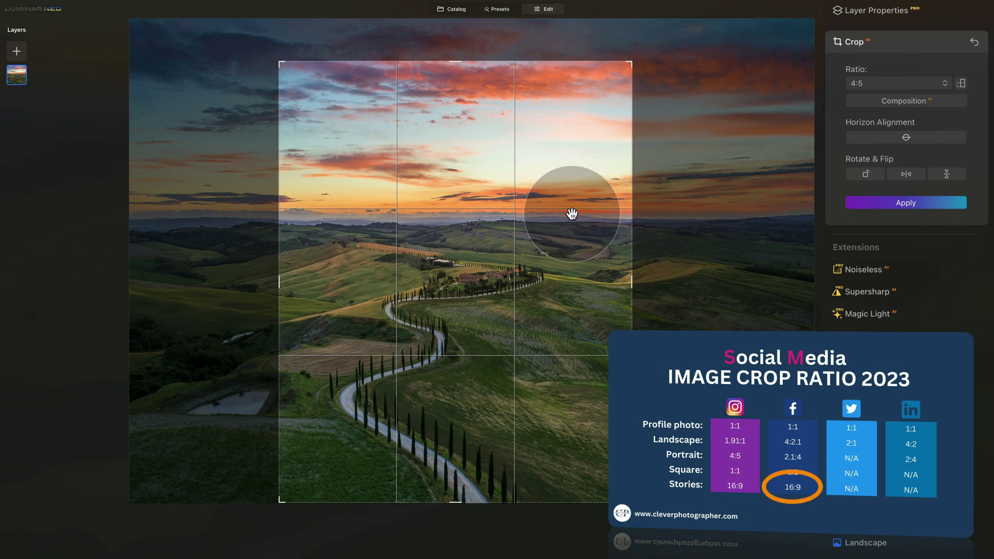
pyautogui.click(868, 81)
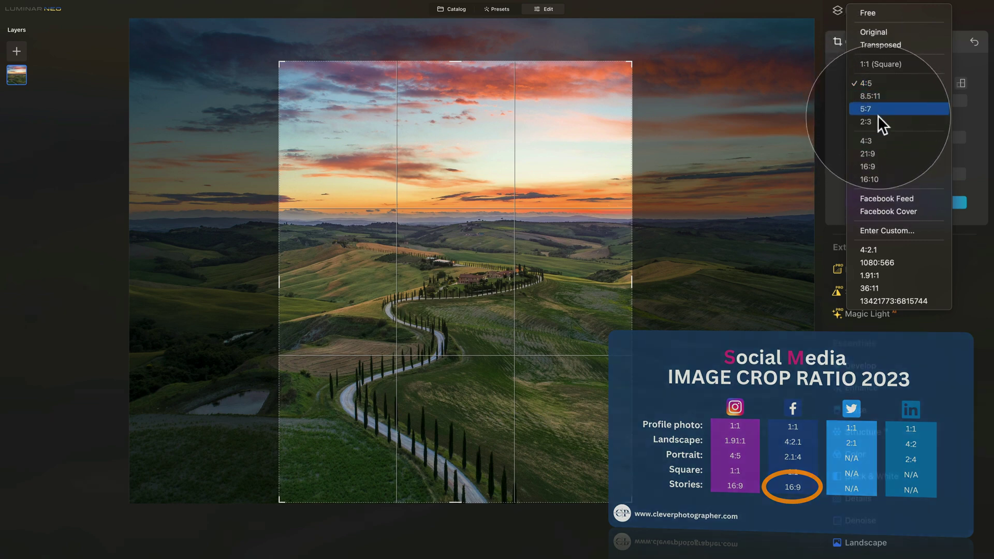
pyautogui.click(887, 165)
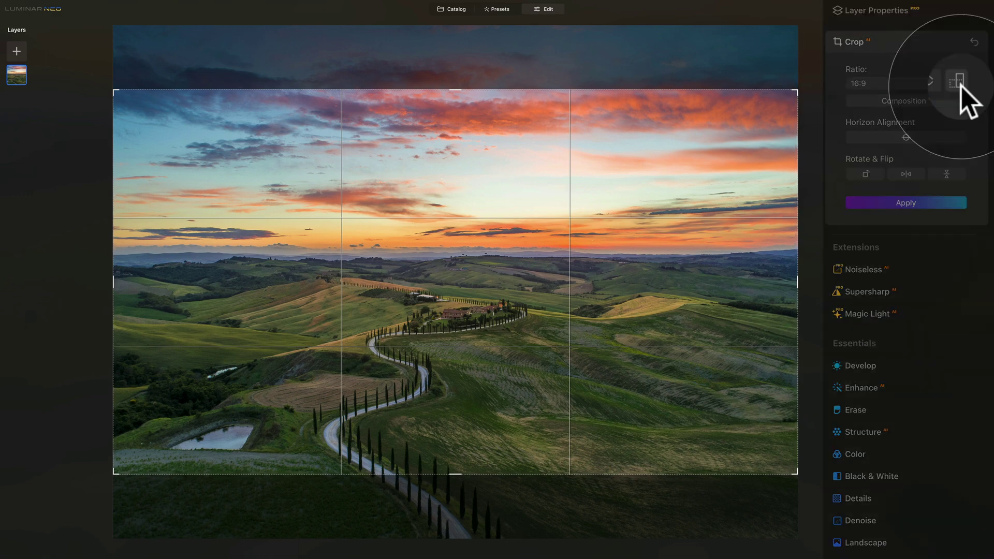
pyautogui.click(959, 83)
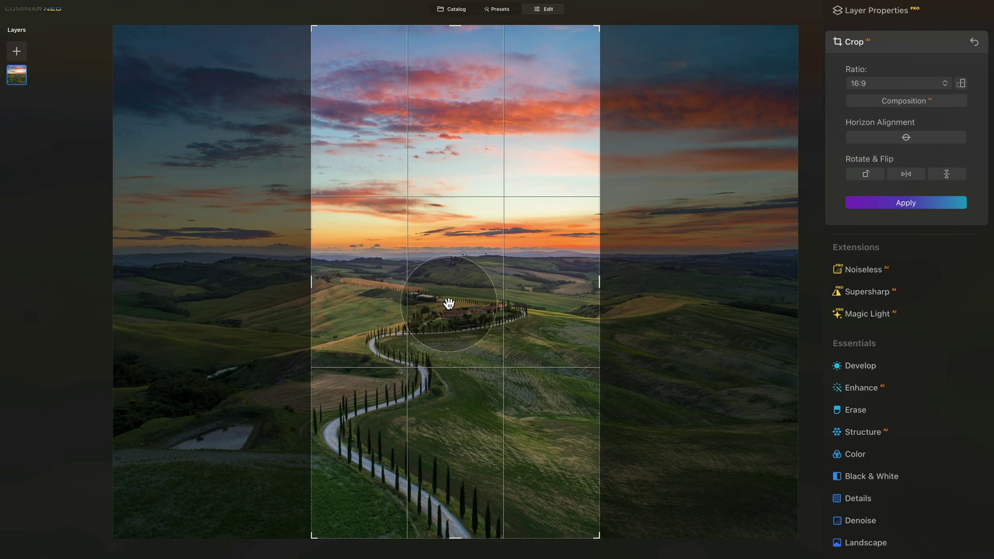
# Step: Narrow the vertical 16:9 frame around the road and farmhouse and apply the crop
pyautogui.moveTo(446, 302); pyautogui.dragTo(466, 305)
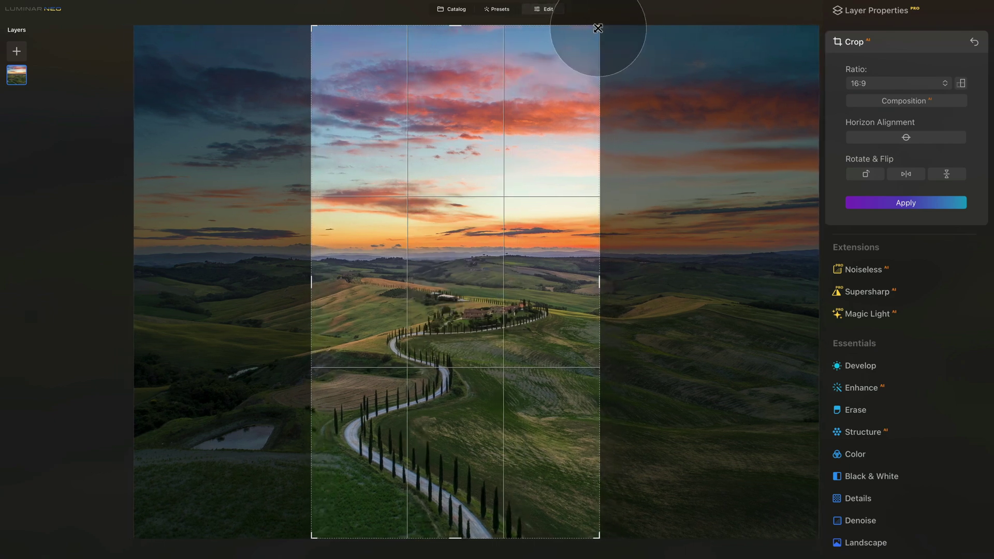
pyautogui.moveTo(598, 28); pyautogui.dragTo(576, 57)
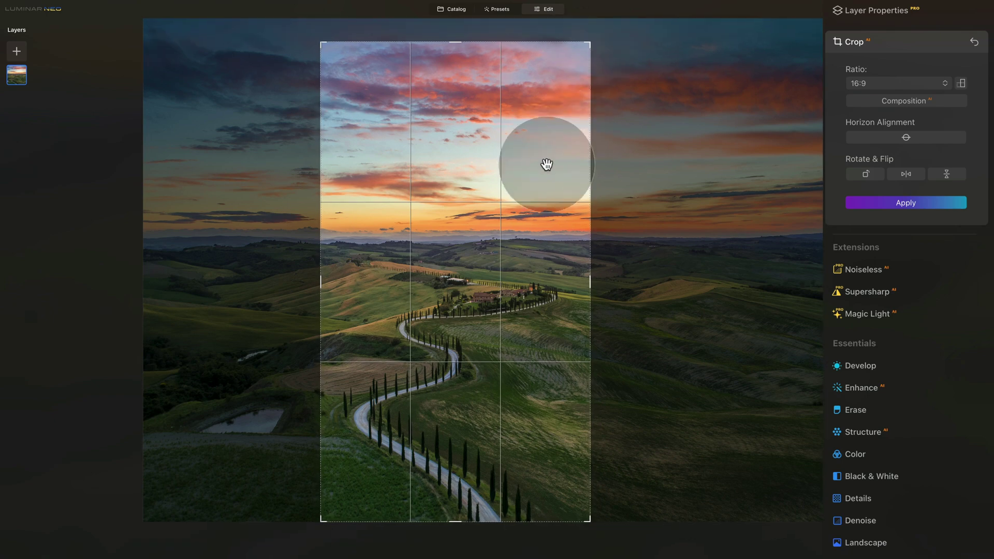
pyautogui.moveTo(547, 164); pyautogui.dragTo(533, 162)
pyautogui.press('Return')
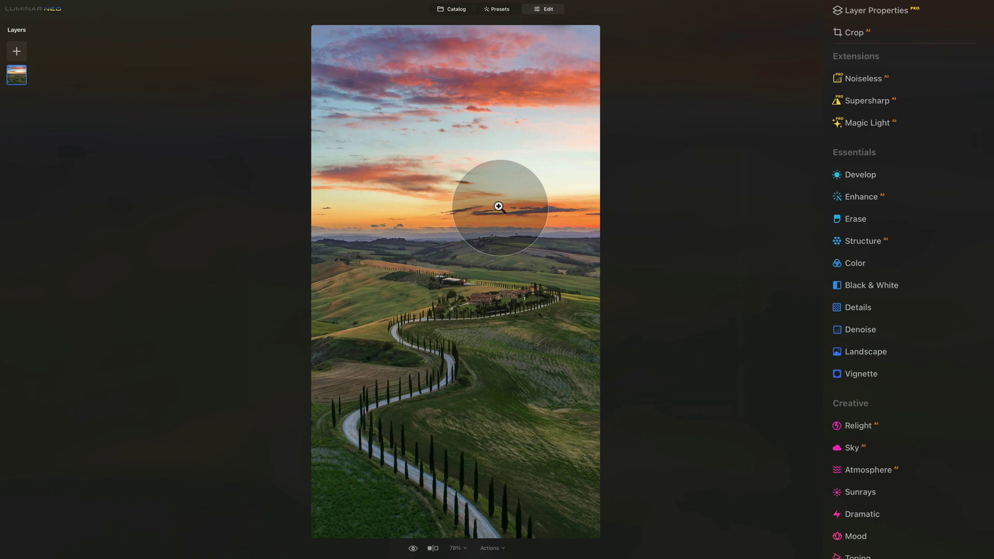
# Step: Export the photo to the Luminar NEO - Academy > E70 - Social Media Export folder
pyautogui.rightClick(489, 179)
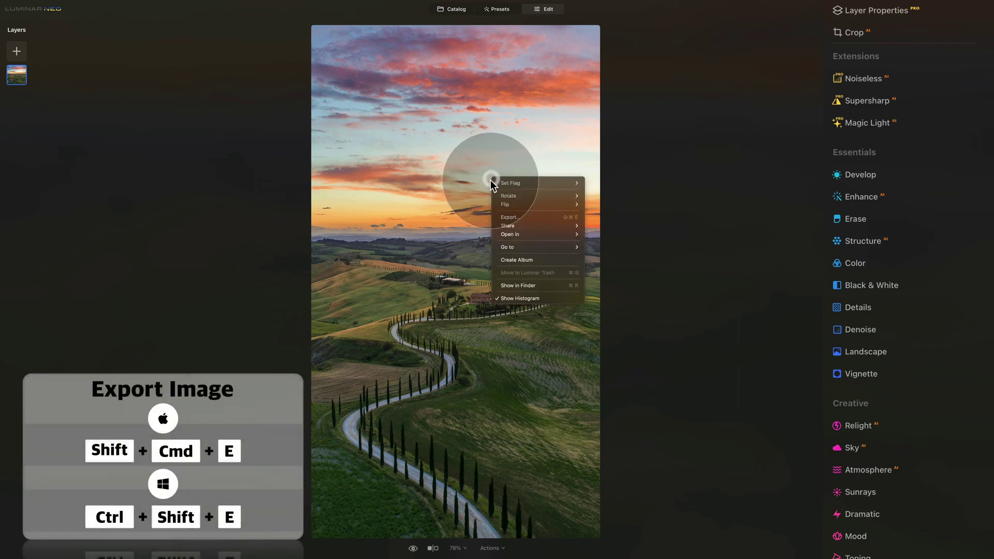
pyautogui.click(531, 217)
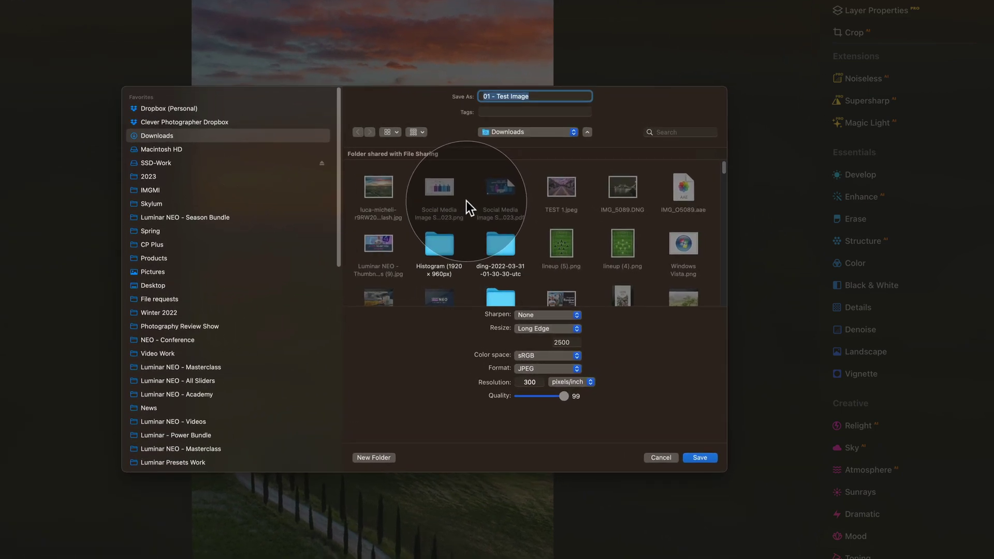
pyautogui.click(216, 396)
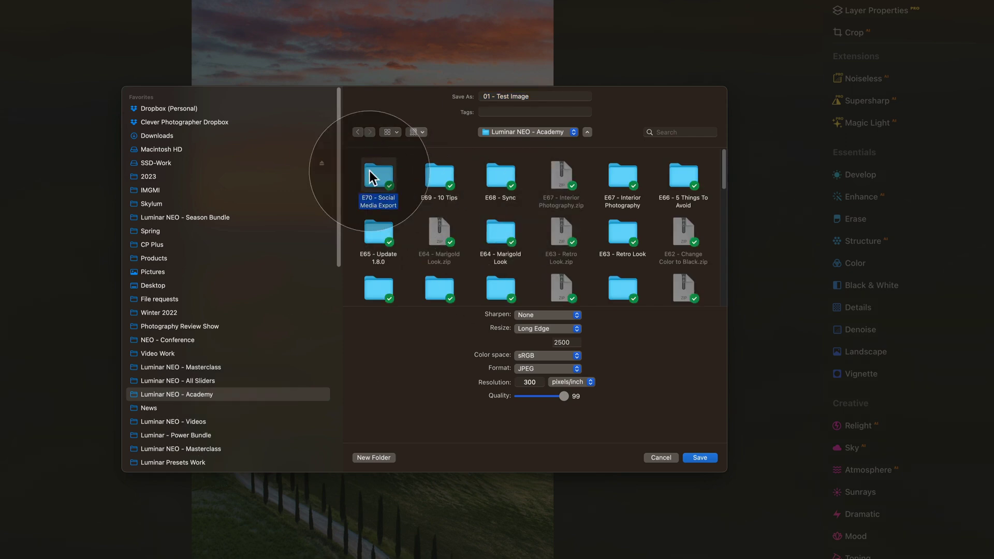
pyautogui.doubleClick(368, 170)
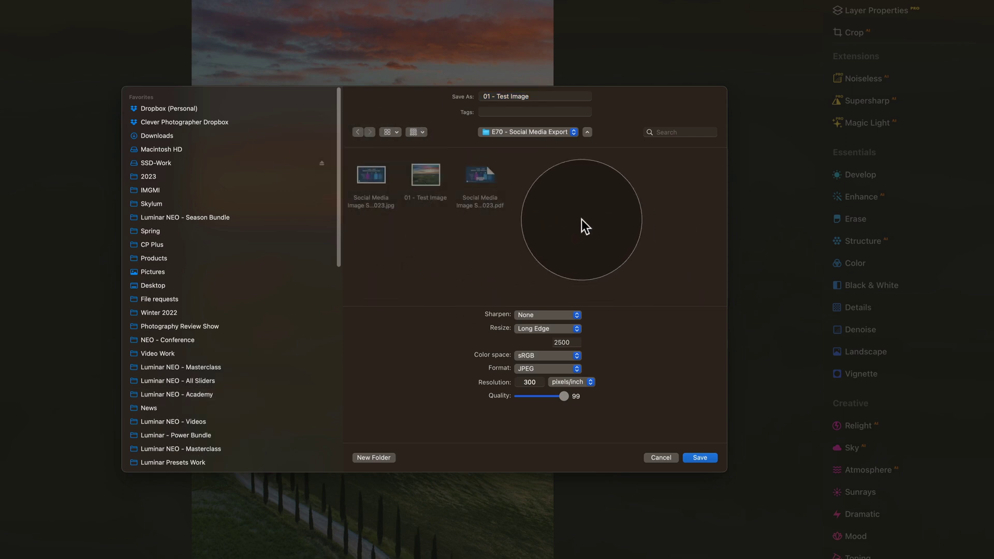
# Step: Rename the export file to 'Tuscay - Facebook Story Crop'
pyautogui.doubleClick(533, 98)
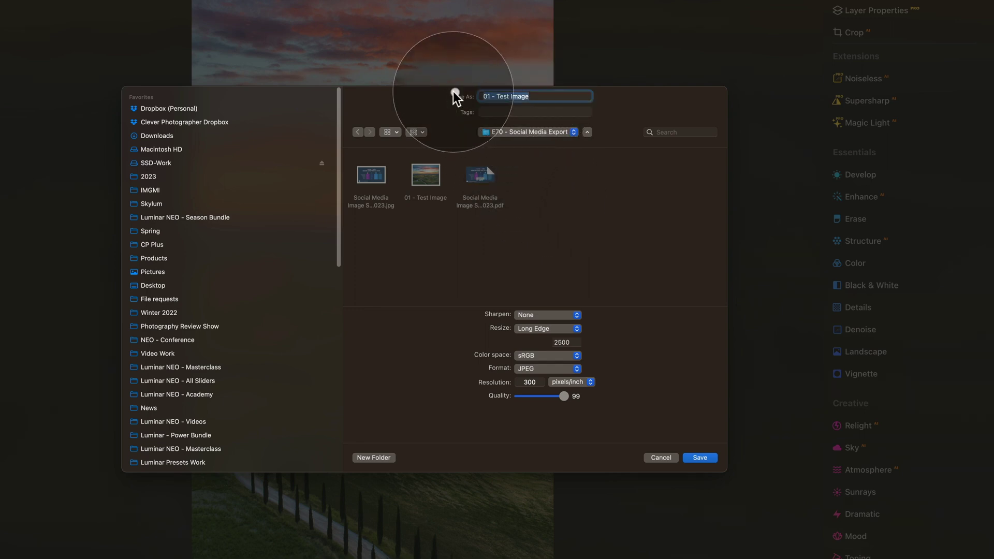
pyautogui.press('super+a')
pyautogui.write('Tuscay -')
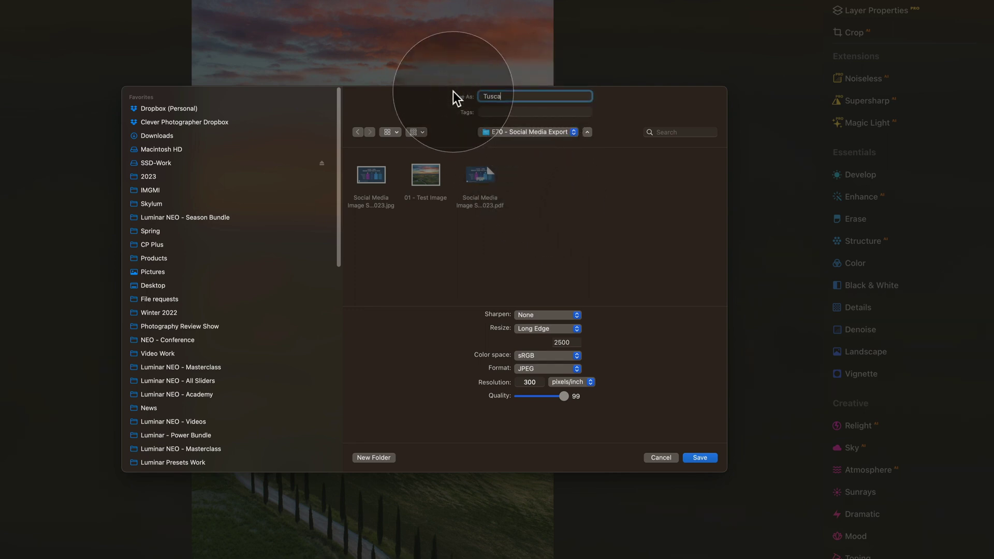
pyautogui.write(' Facebook Story Crop')
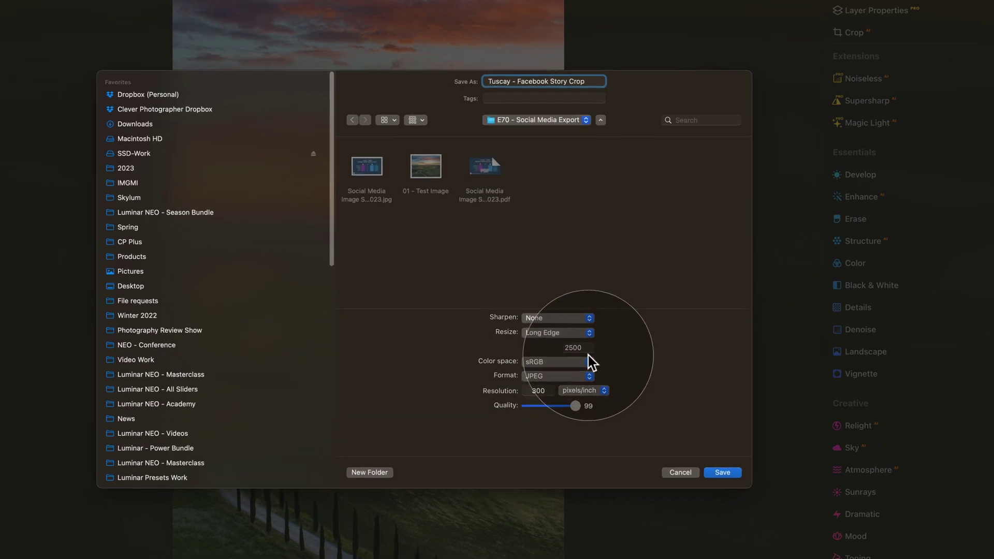
# Step: Set export sharpening to None, resize to Original and colour space to sRGB
pyautogui.click(549, 368)
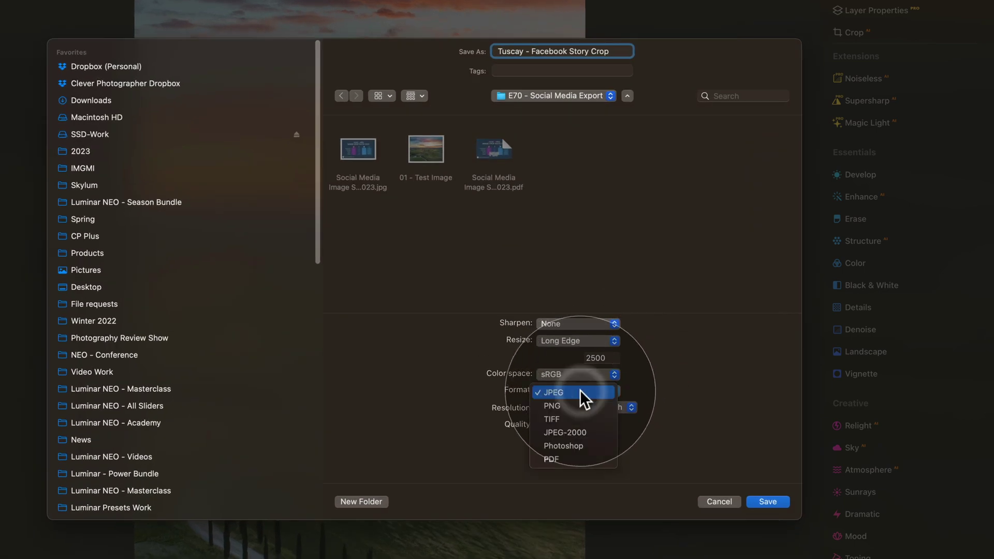
pyautogui.click(579, 392)
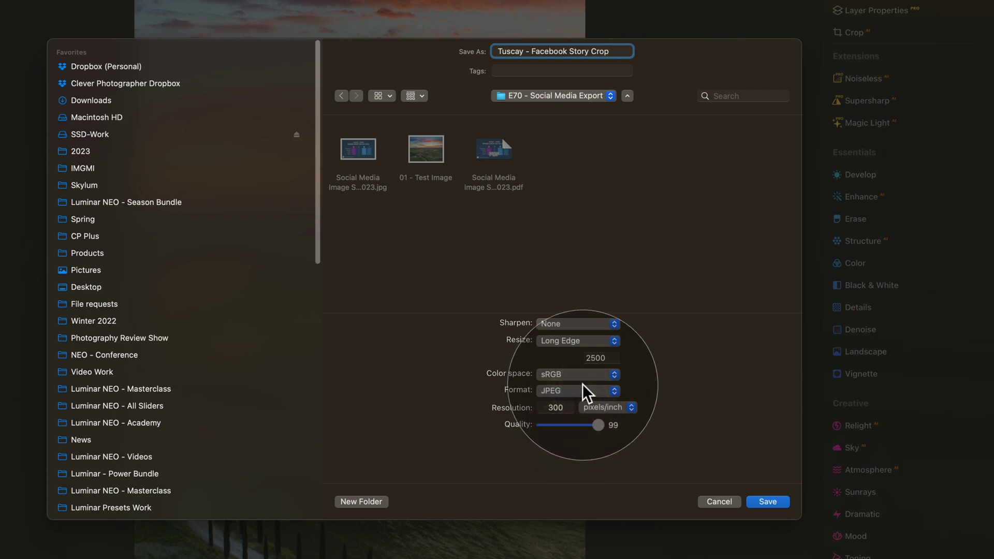
pyautogui.click(580, 323)
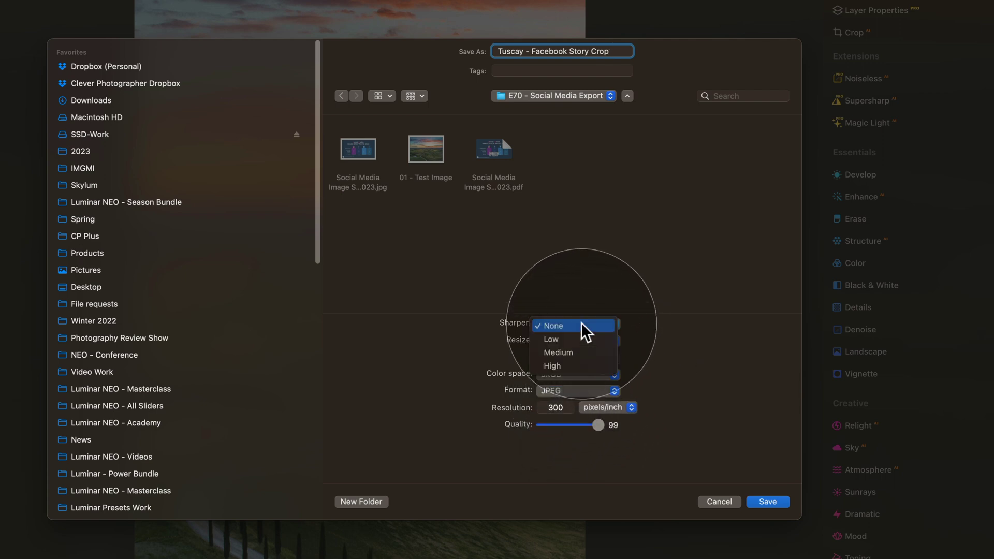
pyautogui.click(577, 323)
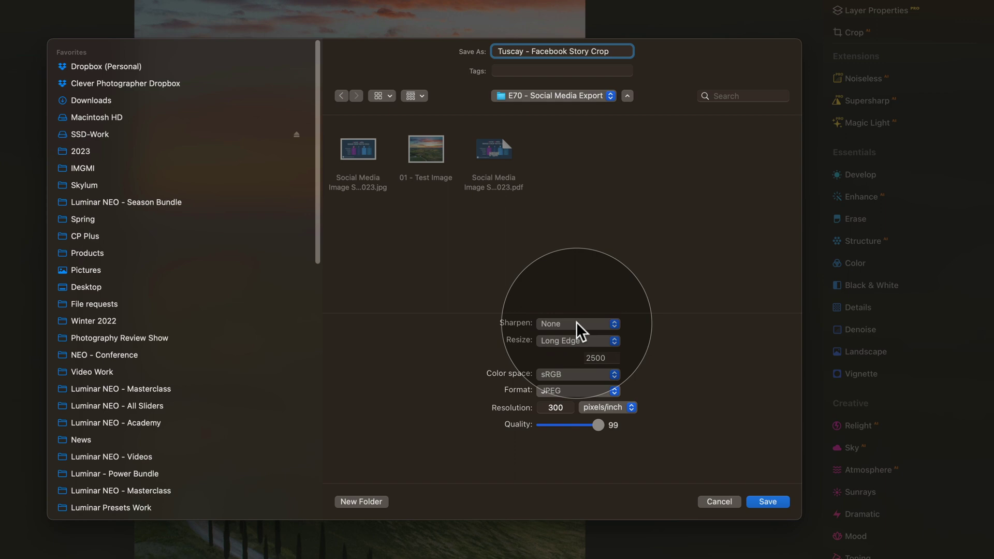
pyautogui.click(567, 340)
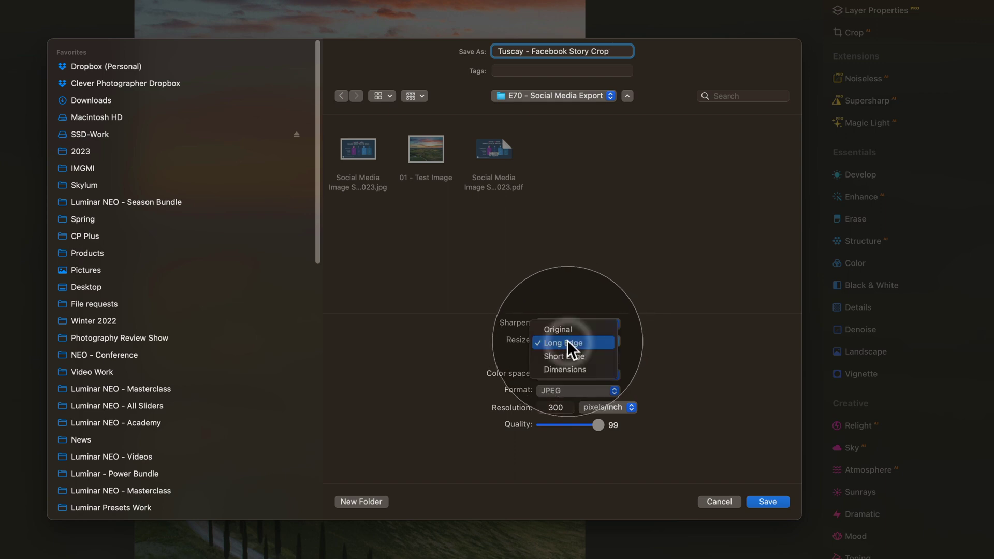
pyautogui.click(576, 328)
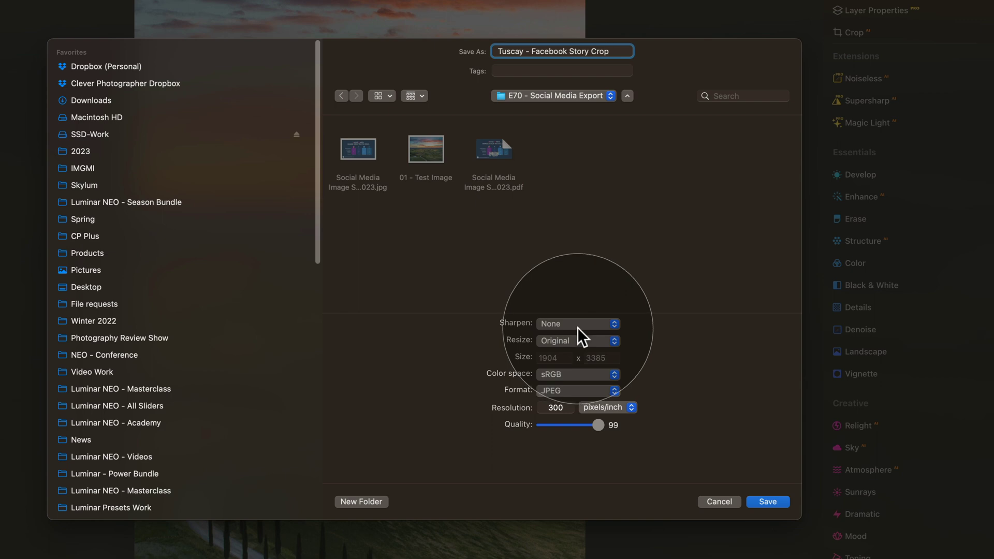
pyautogui.click(576, 374)
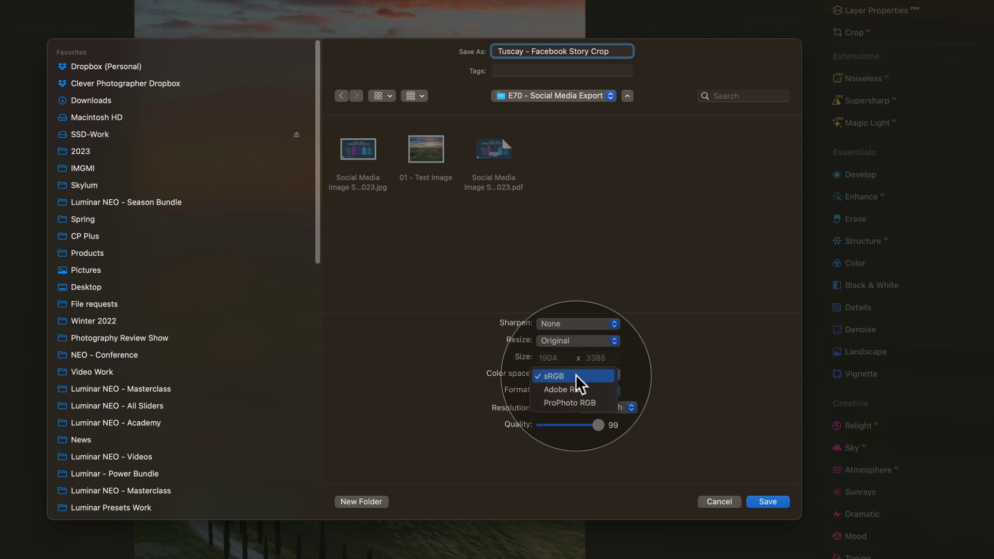
pyautogui.click(576, 375)
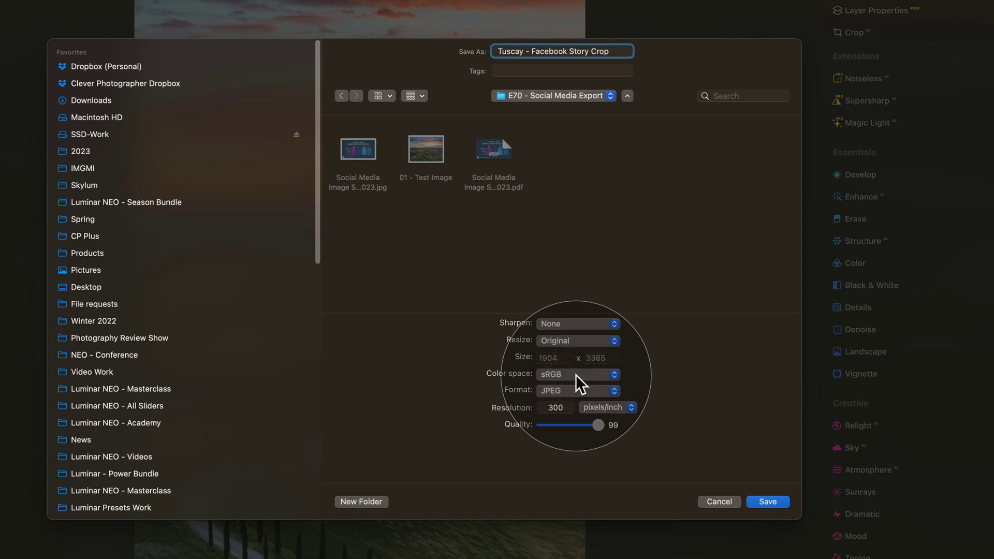
# Step: Export as a JPEG with quality raised from 99 to 100
pyautogui.click(566, 390)
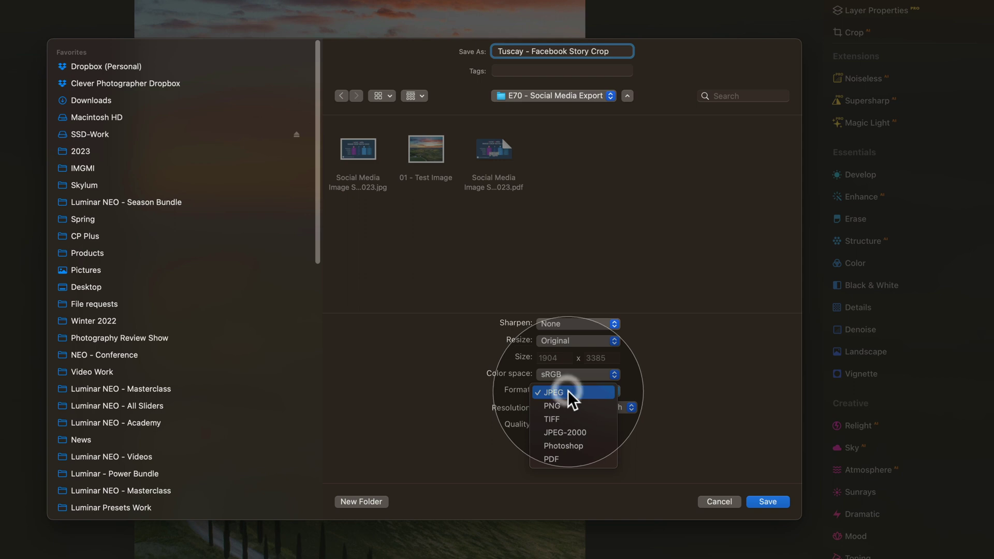
pyautogui.click(567, 390)
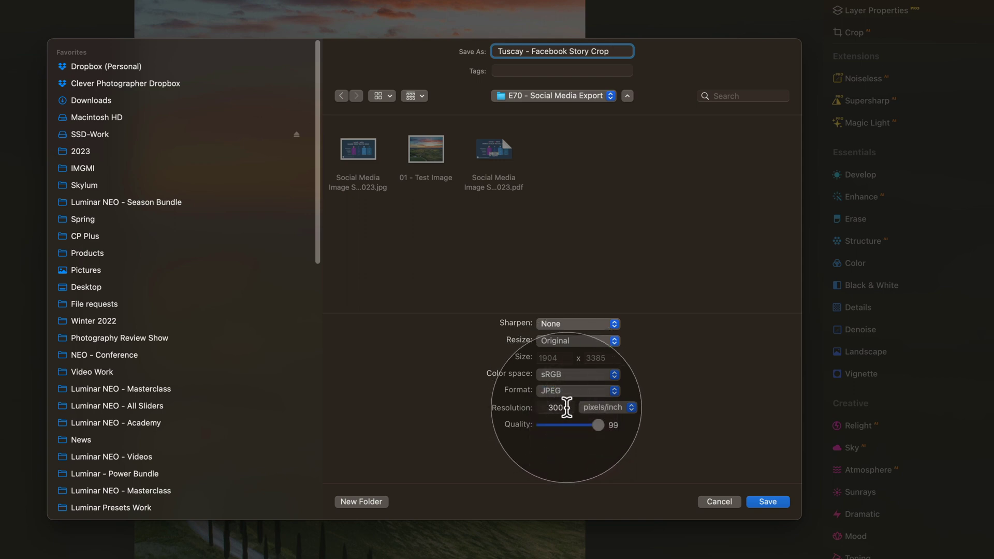
pyautogui.click(566, 407)
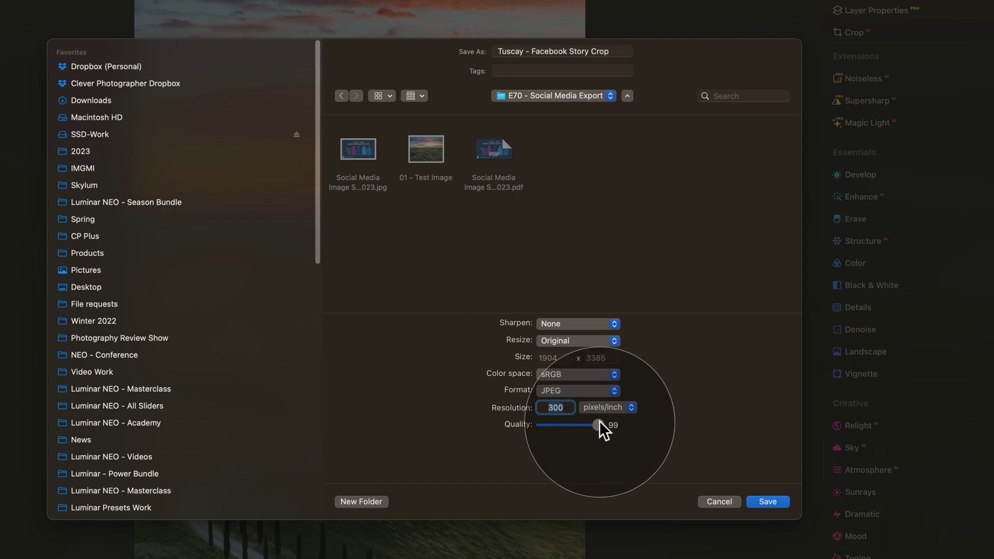
pyautogui.moveTo(597, 424); pyautogui.dragTo(640, 426)
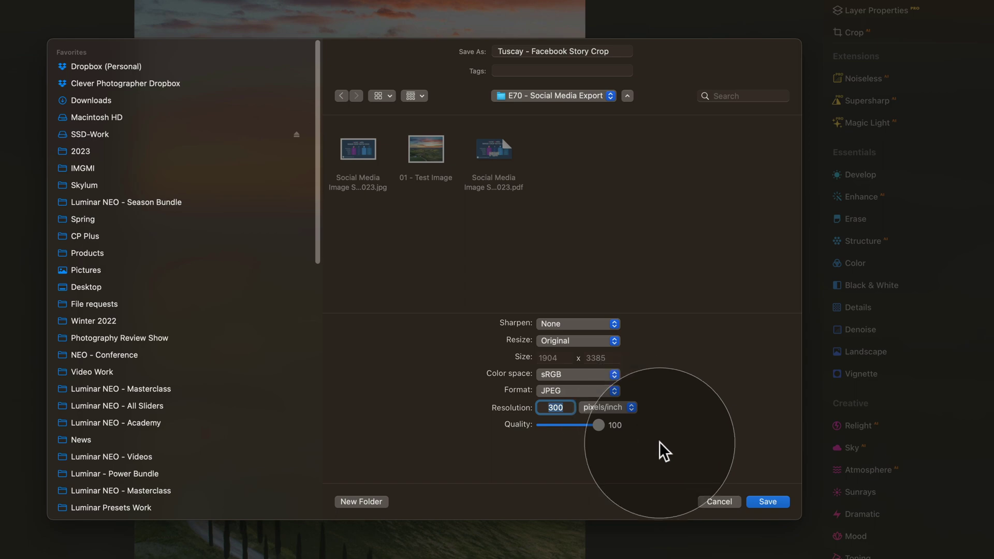
pyautogui.click(761, 501)
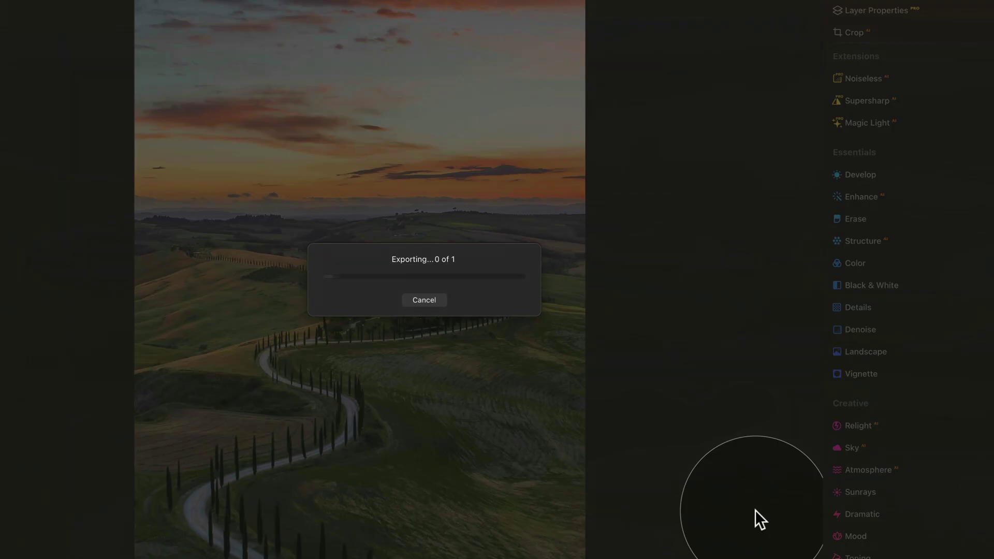